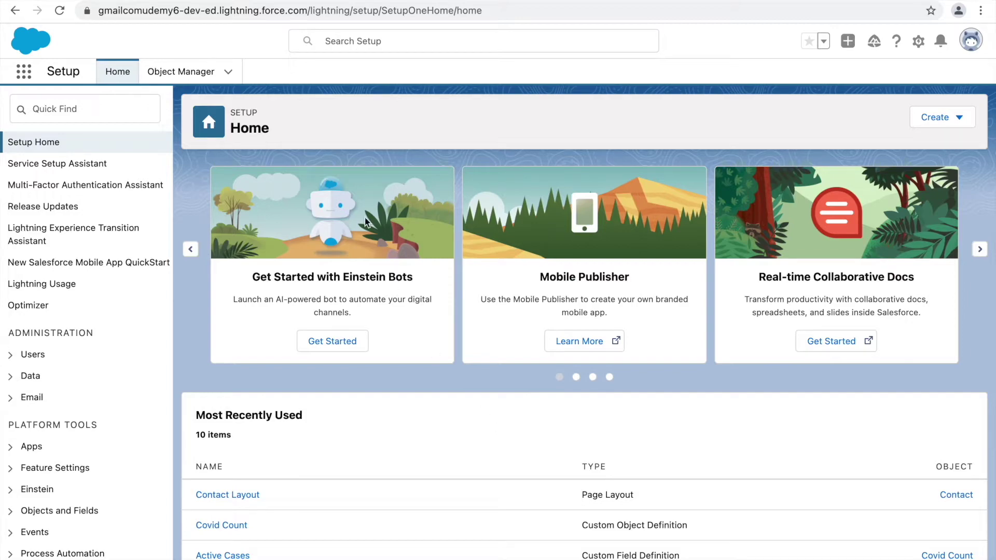
Switch to the Classic window listing the Support Manager Profile's assigned users.
{"action": "left_click", "coordinate": [578, 28]}
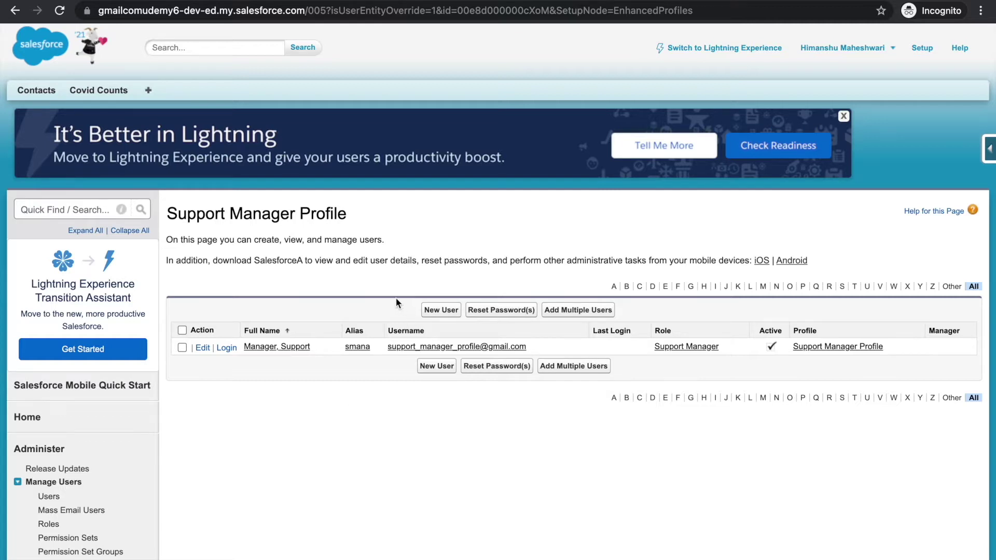
Log in as the Support Manager and open Covid Count CC-0010 from the All list view.
{"action": "left_click", "coordinate": [227, 348]}
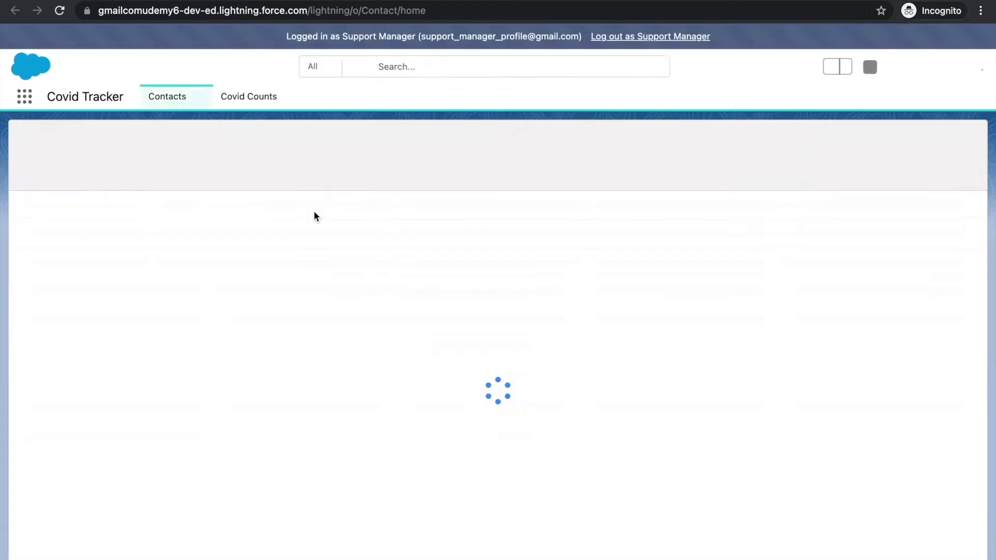
{"action": "left_click", "coordinate": [251, 96]}
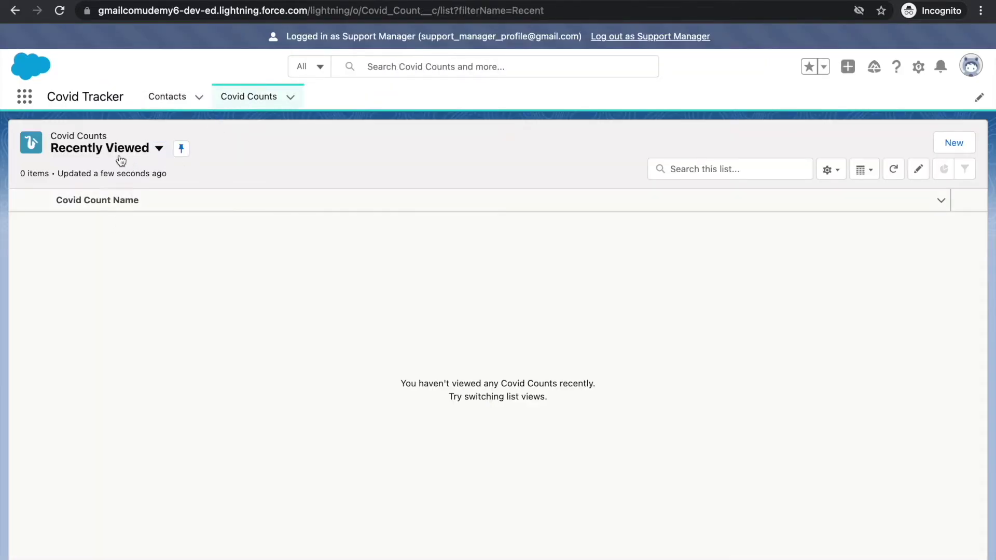
{"action": "left_click", "coordinate": [126, 156]}
{"action": "left_click", "coordinate": [90, 199]}
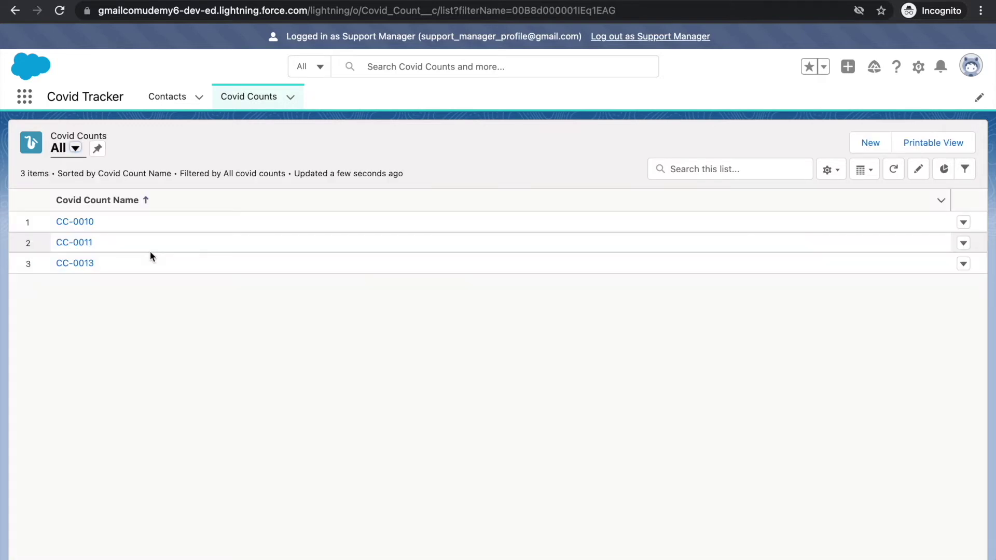
{"action": "left_click", "coordinate": [83, 224]}
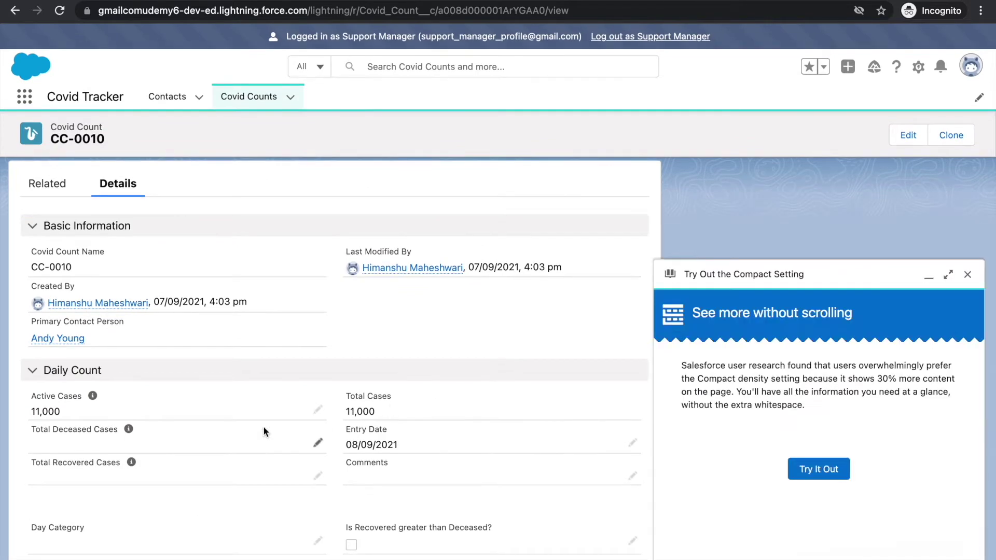
Dismiss the compact density suggestion and return to the administrator's Setup window.
{"action": "left_click", "coordinate": [971, 275]}
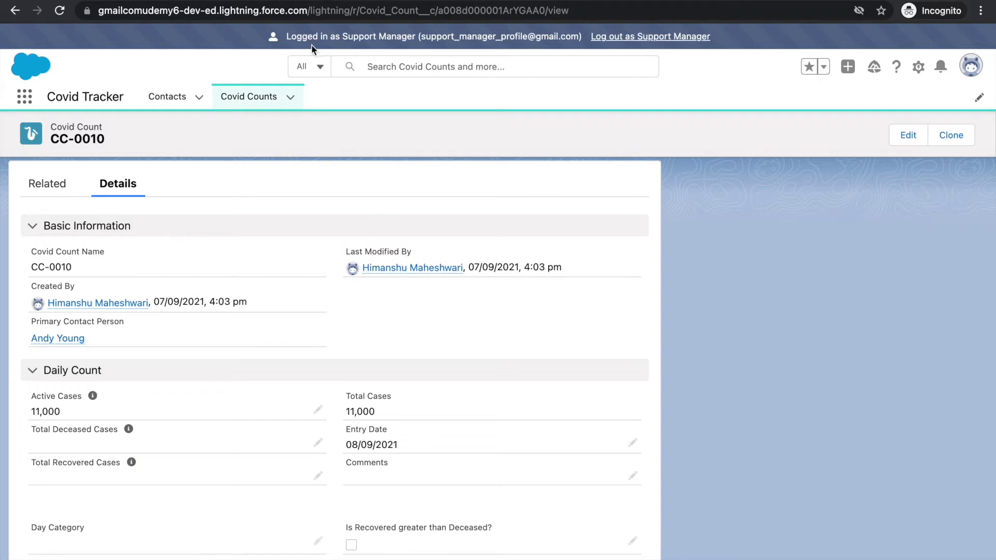
{"action": "key", "text": "ctrl+Up"}
{"action": "key", "text": "ctrl+Left"}
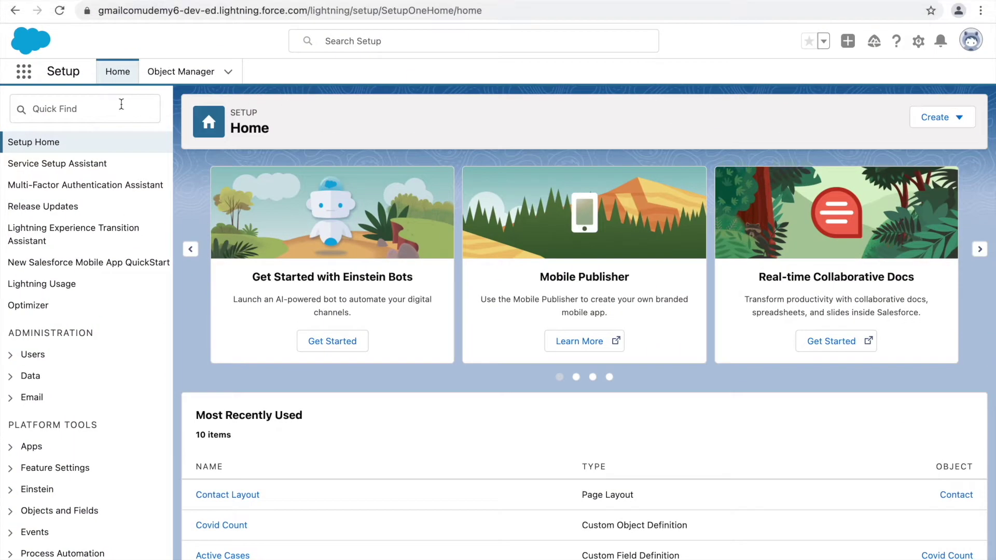
Find the Covid Count object with 'covid c' and open its Day Category field definition.
{"action": "left_click", "coordinate": [173, 81]}
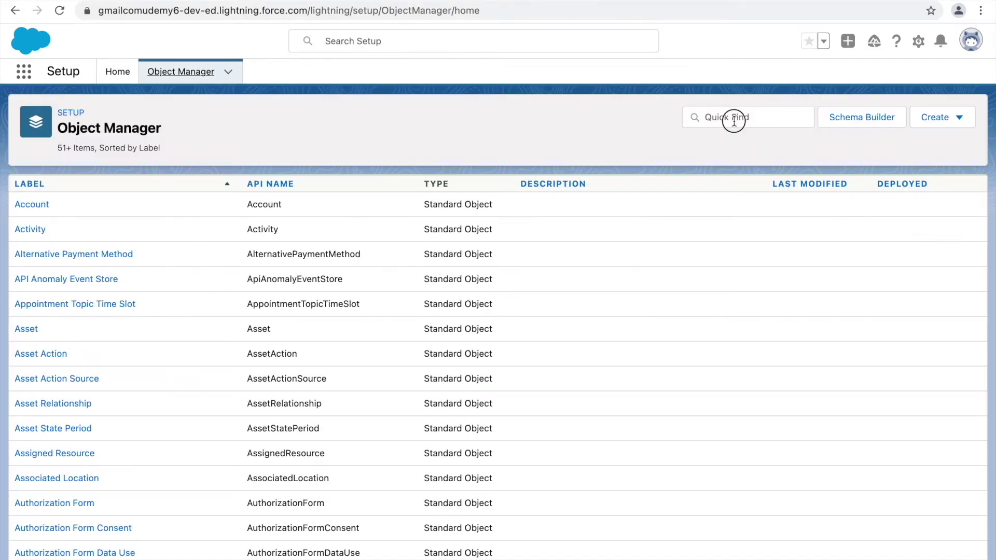
{"action": "left_click", "coordinate": [734, 121]}
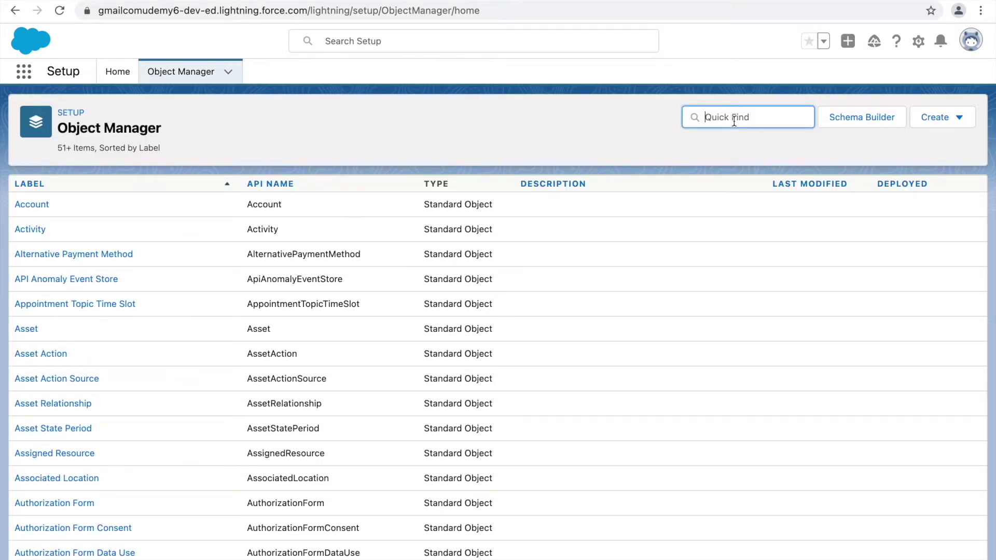
{"action": "type", "text": "covid c"}
{"action": "left_click", "coordinate": [48, 210]}
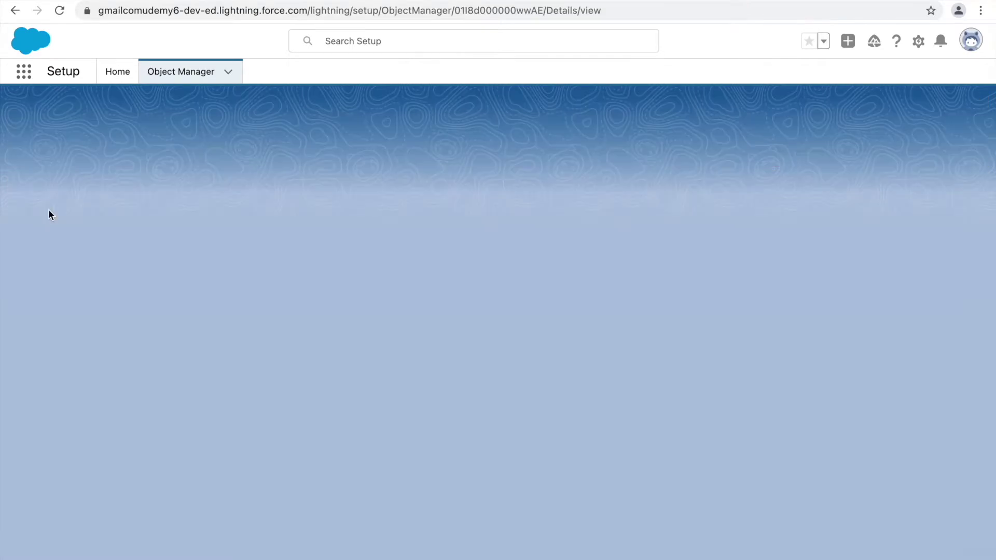
{"action": "left_click", "coordinate": [72, 209]}
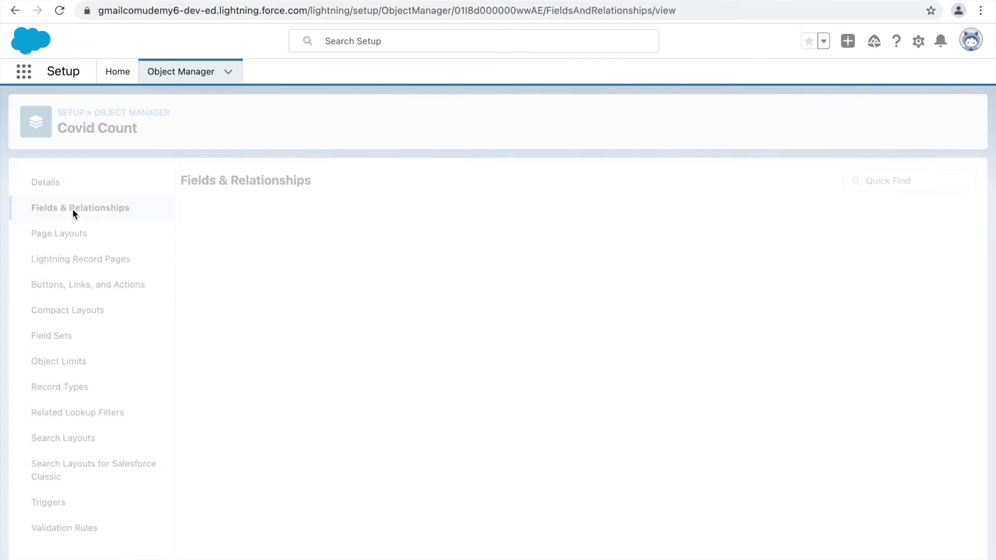
{"action": "left_click", "coordinate": [571, 183]}
{"action": "type", "text": "Day Catee"}
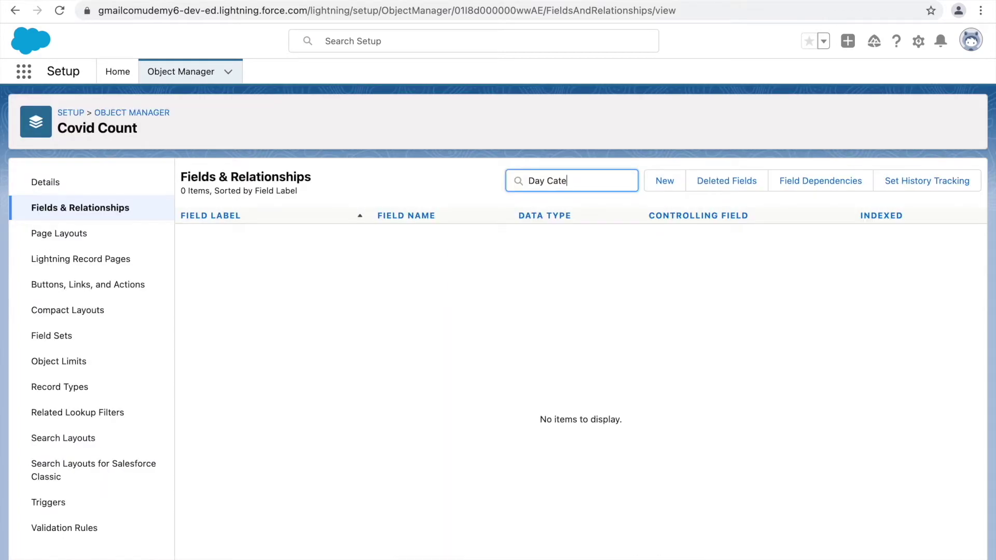
{"action": "left_click", "coordinate": [204, 243]}
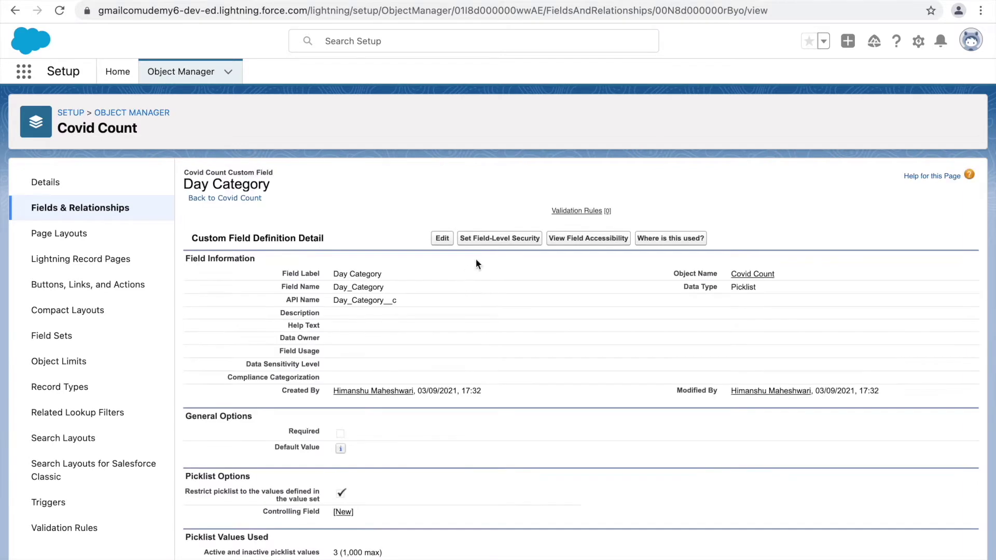
Save Day Category field-level security as visible to System Administrator only, not Support Manager Profile.
{"action": "left_click", "coordinate": [505, 242]}
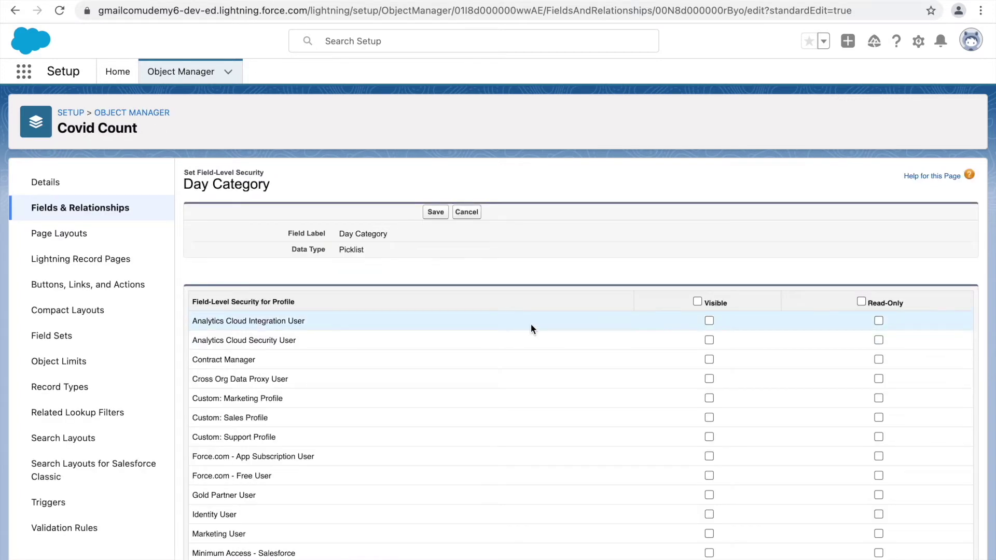
{"action": "scroll", "coordinate": [509, 353], "scroll_direction": "down", "scroll_amount": 4}
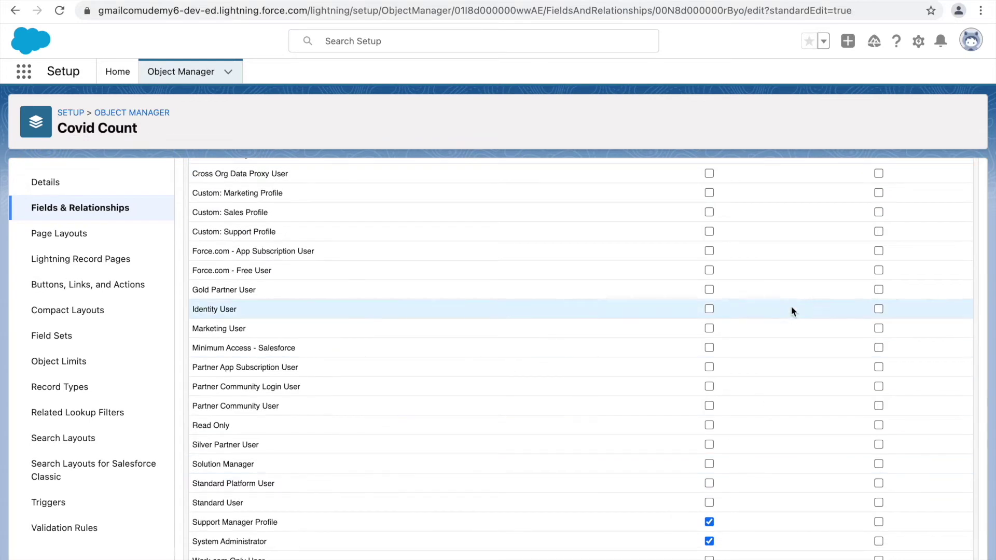
{"action": "scroll", "coordinate": [754, 287], "scroll_direction": "up", "scroll_amount": 2}
{"action": "scroll", "coordinate": [689, 372], "scroll_direction": "down", "scroll_amount": 2}
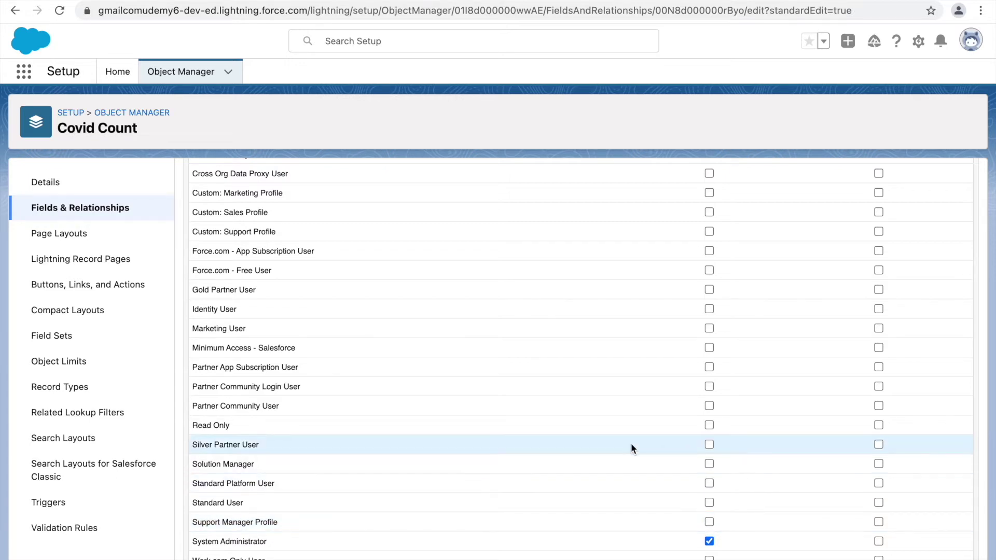
{"action": "scroll", "coordinate": [631, 443], "scroll_direction": "up", "scroll_amount": 3}
{"action": "scroll", "coordinate": [631, 443], "scroll_direction": "up", "scroll_amount": 2}
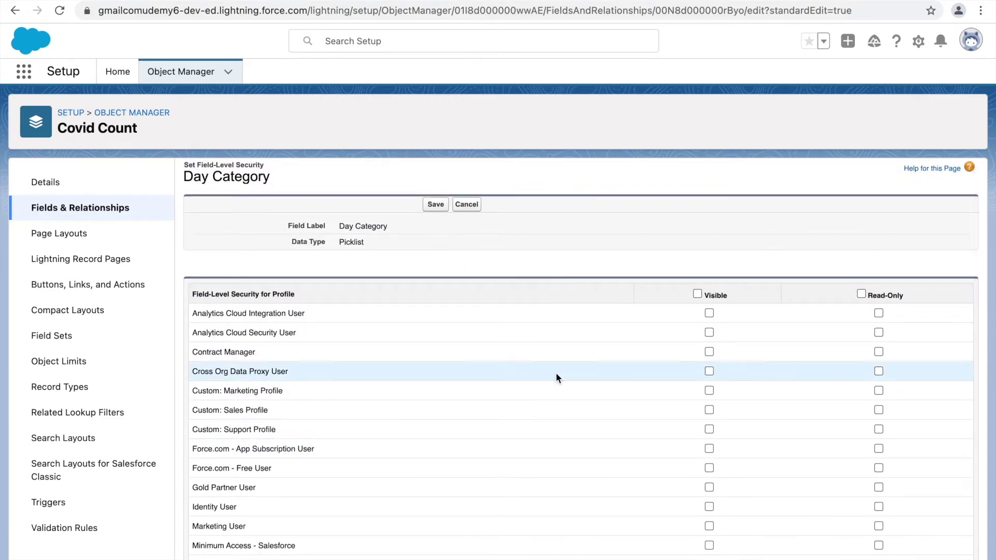
{"action": "scroll", "coordinate": [705, 521], "scroll_direction": "down", "scroll_amount": 4}
{"action": "scroll", "coordinate": [706, 521], "scroll_direction": "down", "scroll_amount": 2}
{"action": "left_click", "coordinate": [709, 536]}
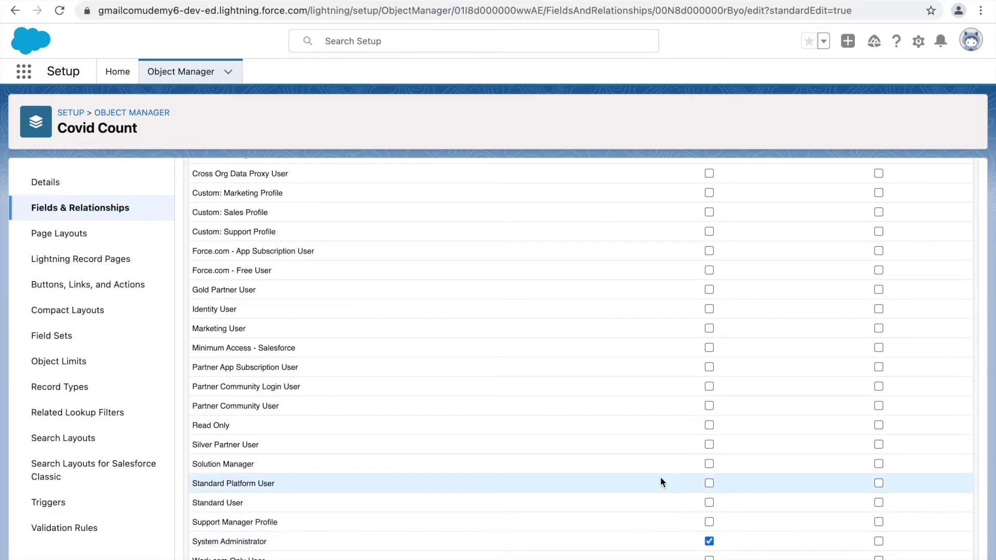
{"action": "scroll", "coordinate": [640, 465], "scroll_direction": "up", "scroll_amount": 5}
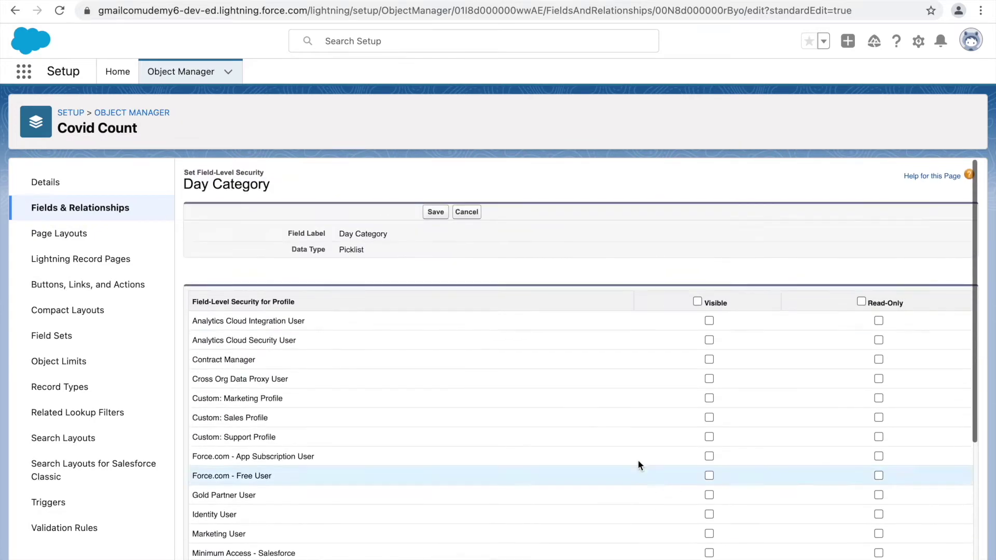
{"action": "left_click", "coordinate": [435, 213]}
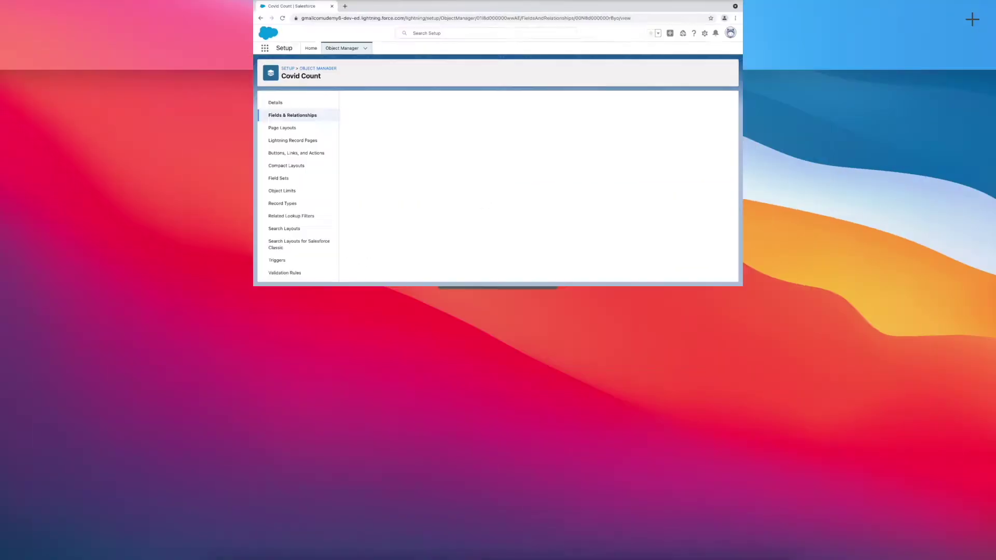
Log out of the Support Manager session and sign back in as the administrator.
{"action": "left_click", "coordinate": [627, 23]}
{"action": "mouse_move", "coordinate": [381, 268]}
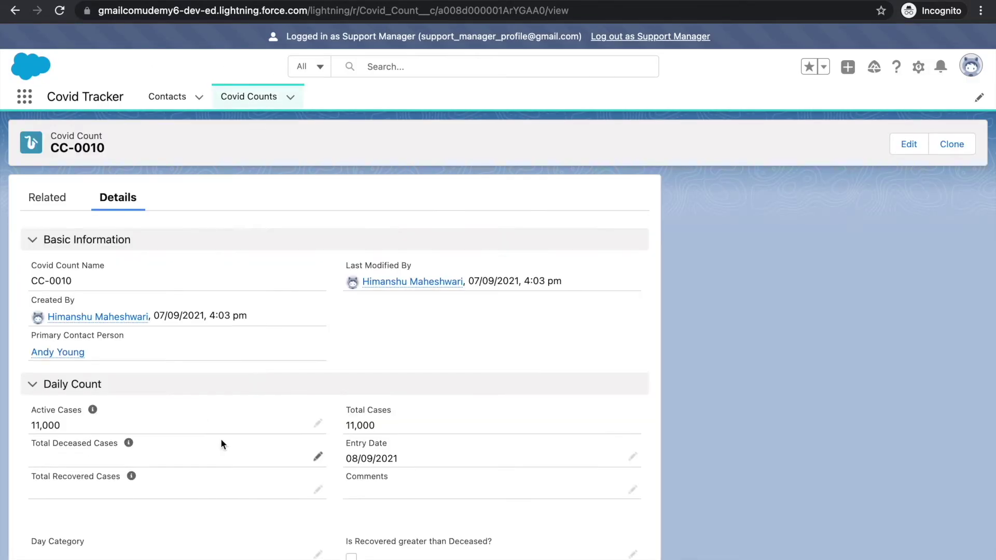
{"action": "left_click", "coordinate": [641, 41]}
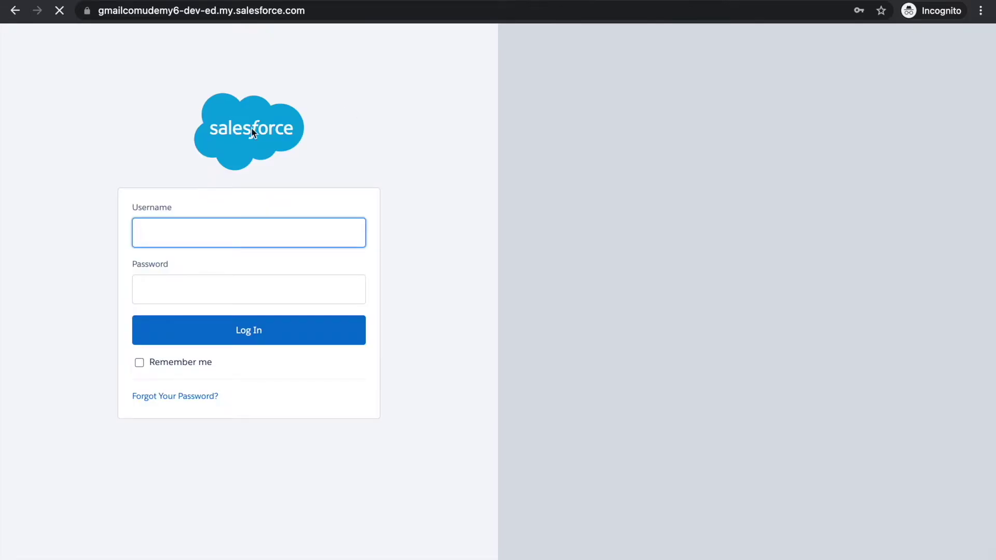
{"action": "left_click", "coordinate": [174, 225]}
{"action": "left_click", "coordinate": [210, 264]}
{"action": "key", "text": "Return"}
Log in as the Support Manager, open Covid Count CC-0010 and reload it.
{"action": "left_click", "coordinate": [226, 344]}
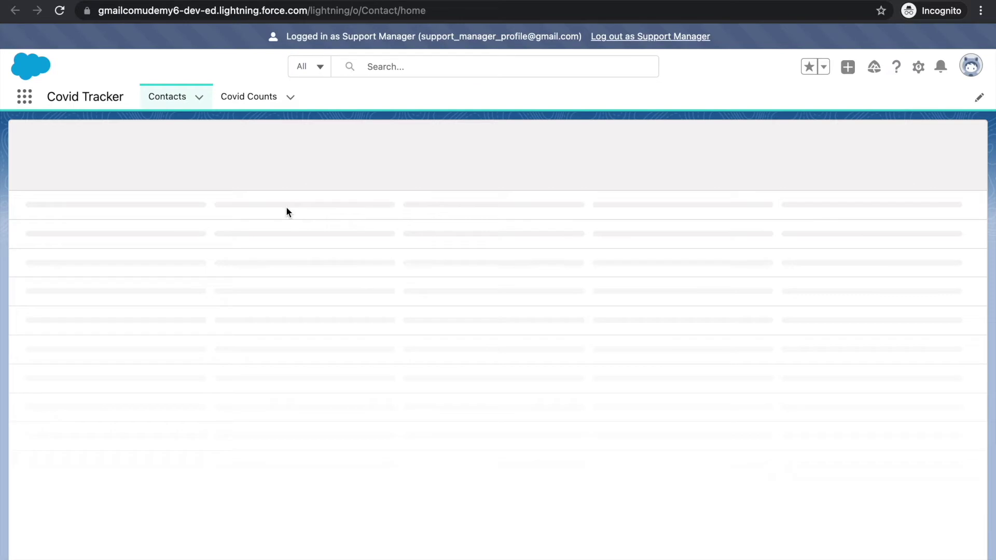
{"action": "left_click", "coordinate": [251, 96]}
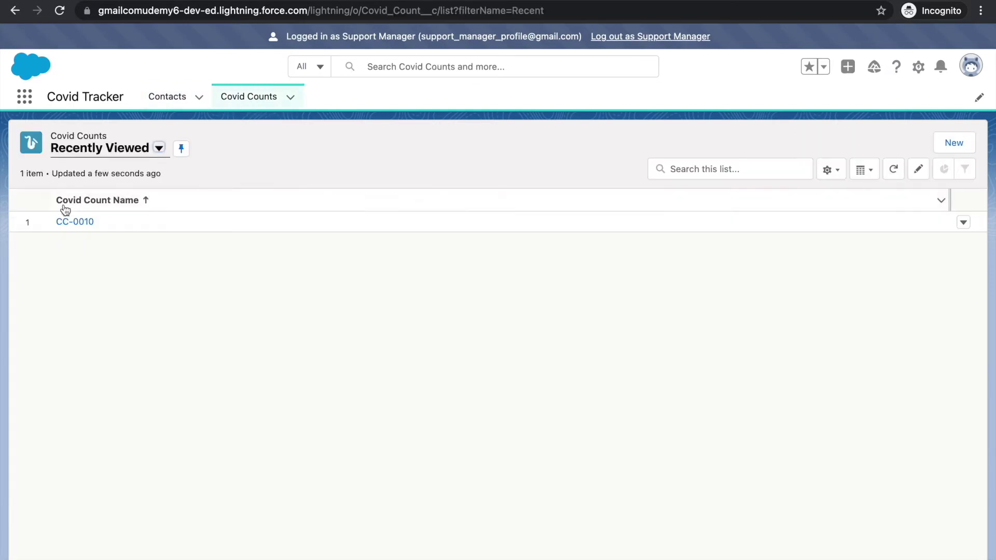
{"action": "left_click", "coordinate": [67, 220]}
{"action": "key", "text": "super+r"}
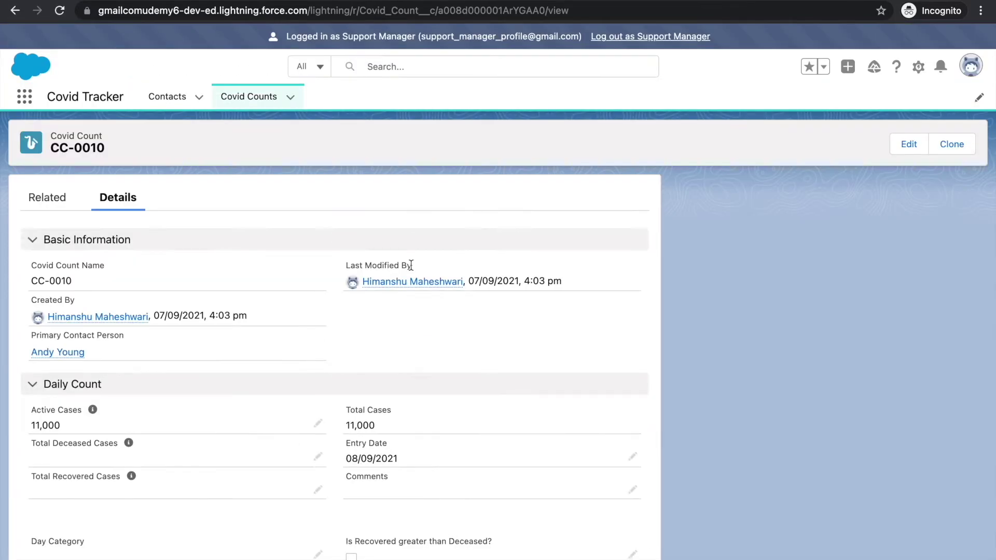
End the Support Manager session and log in again with the saved admin credentials.
{"action": "left_click", "coordinate": [650, 36]}
{"action": "key", "text": "super+r"}
{"action": "type", "text": "sale"}
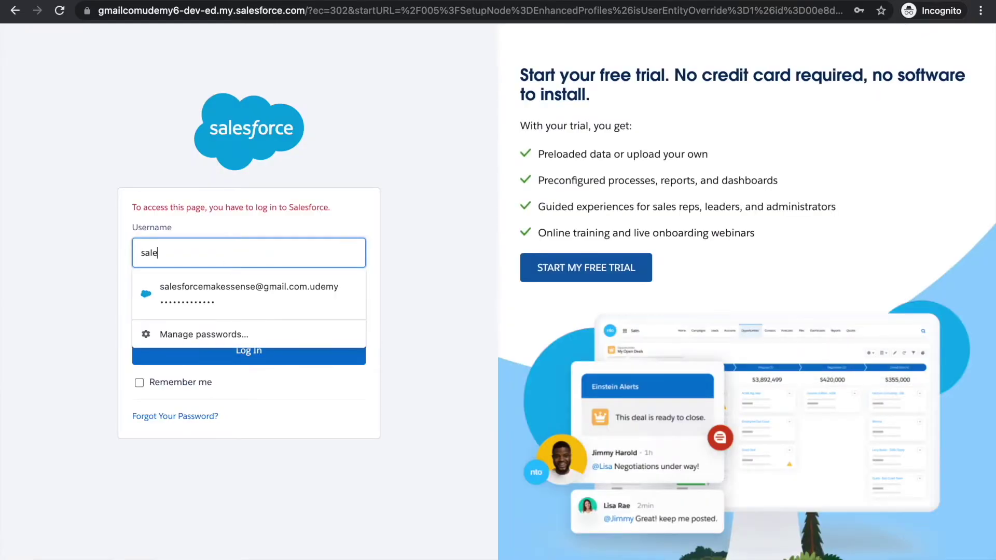
{"action": "left_click", "coordinate": [249, 293]}
{"action": "left_click", "coordinate": [229, 349]}
From the Support Manager Profile user list, log in as that user and open CC-0010.
{"action": "key", "text": "ctrl+Up"}
{"action": "left_click", "coordinate": [500, 29]}
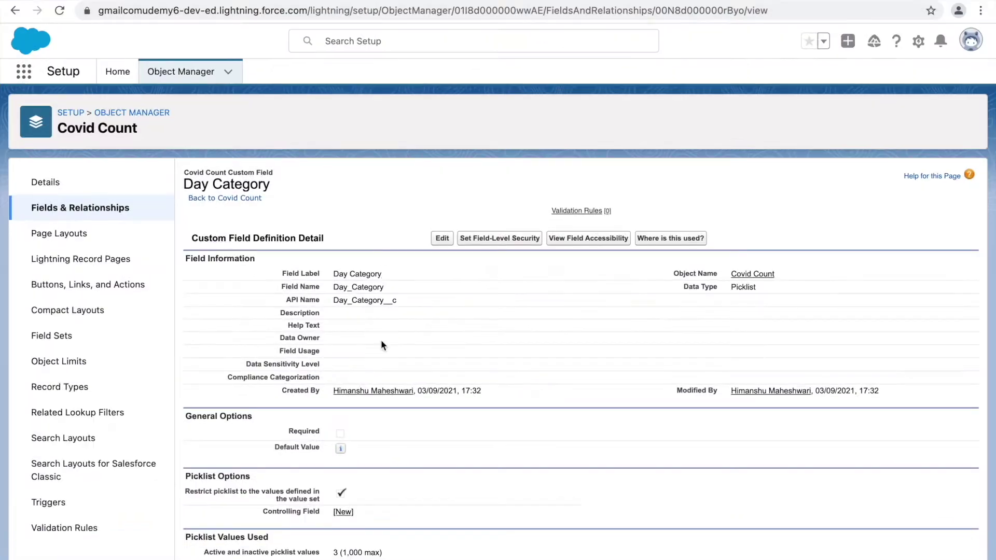
{"action": "key", "text": "ctrl+Up"}
{"action": "left_click", "coordinate": [501, 72]}
{"action": "left_click", "coordinate": [228, 349]}
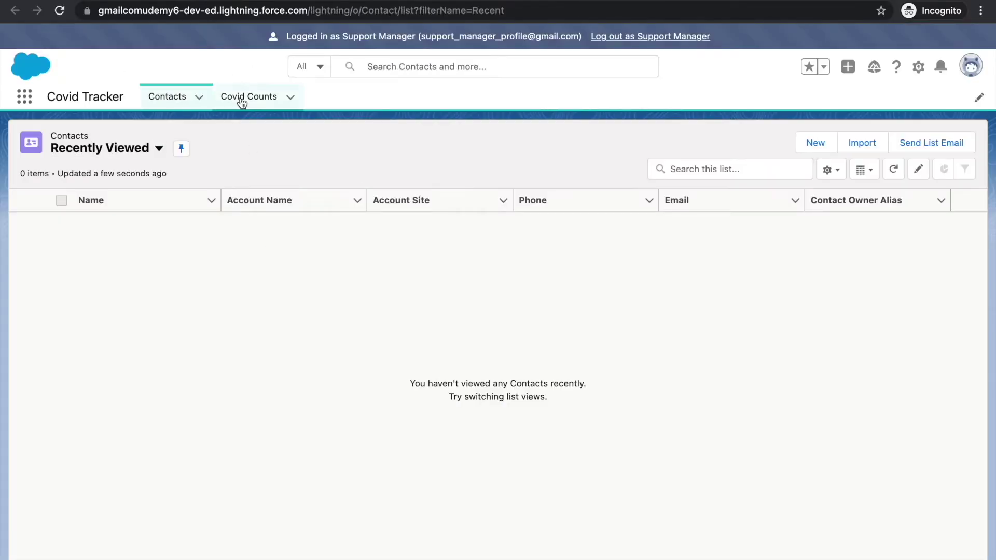
{"action": "left_click", "coordinate": [242, 102]}
{"action": "left_click", "coordinate": [80, 220]}
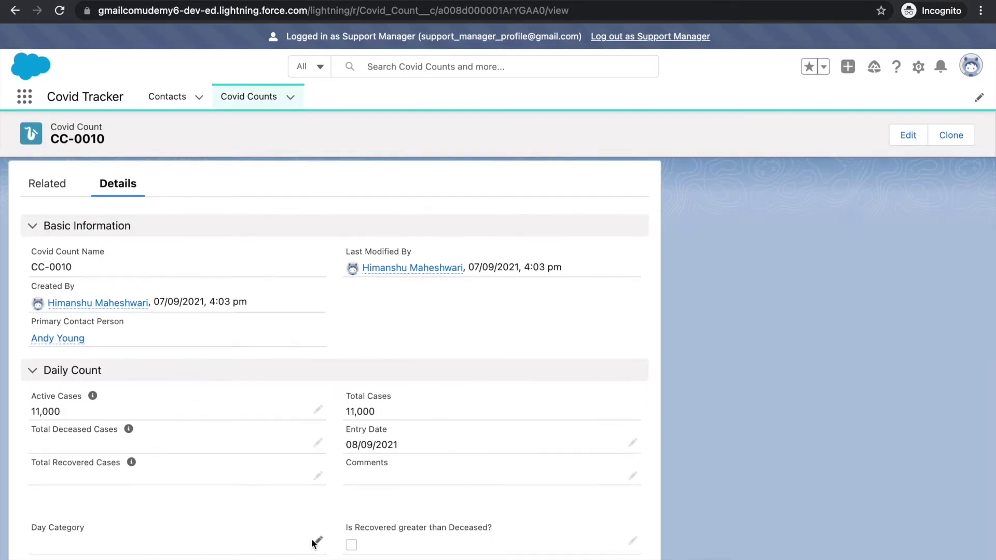
Start inline editing Day Category on CC-0010, finding it read-only at --None--.
{"action": "left_click", "coordinate": [315, 542]}
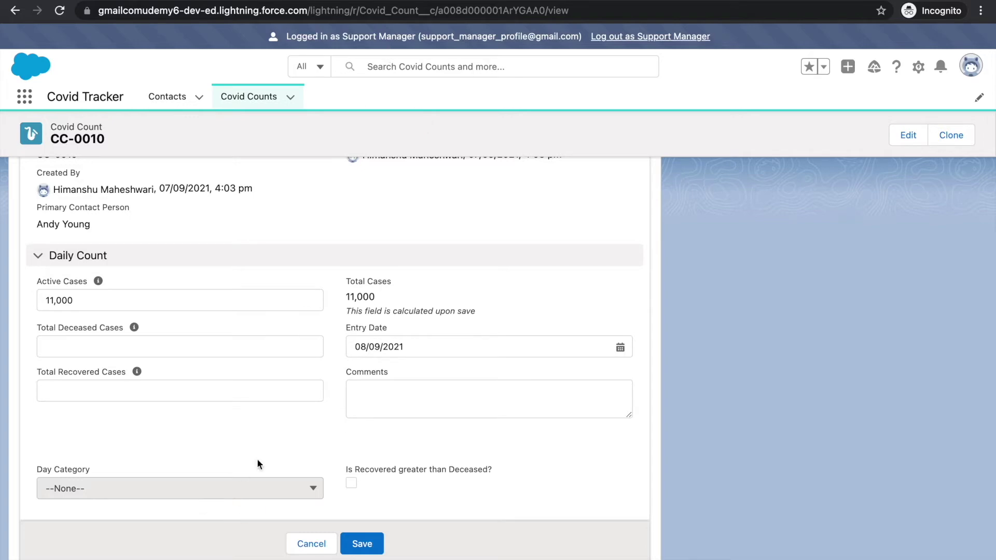
Return to the Classic Support Manager Profile user list and filter Setup by 'permiss'.
{"action": "mouse_move", "coordinate": [139, 1]}
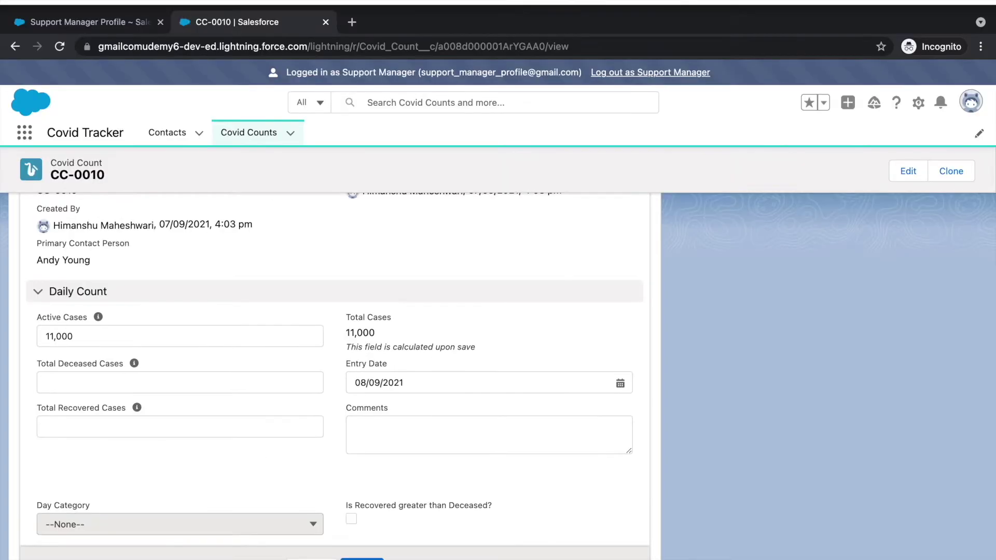
{"action": "left_click", "coordinate": [122, 21]}
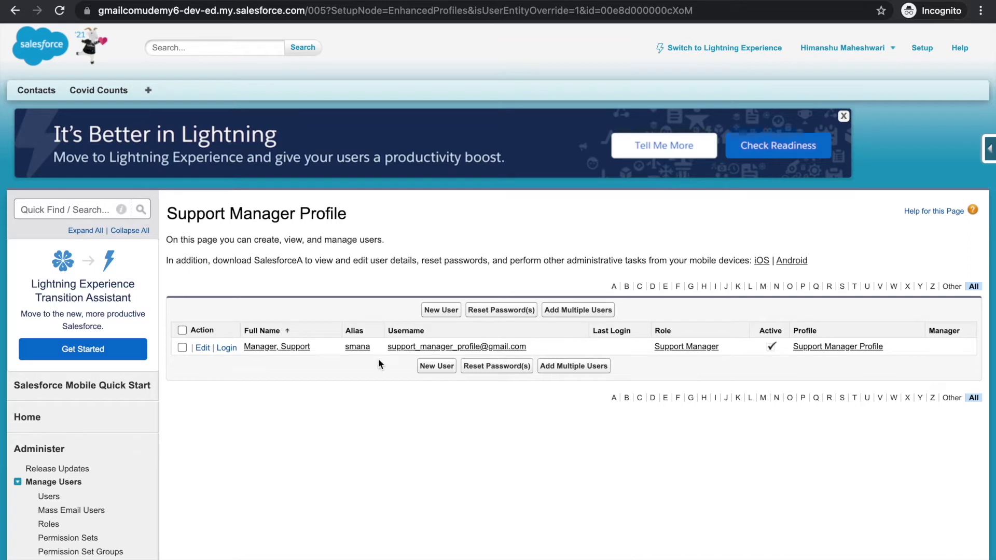
{"action": "left_click", "coordinate": [77, 212]}
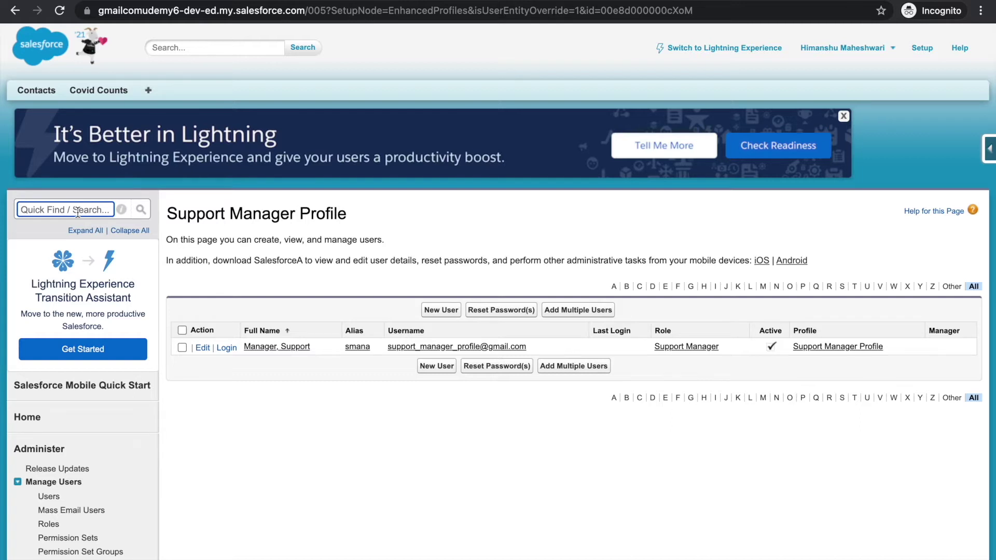
{"action": "type", "text": "permiss"}
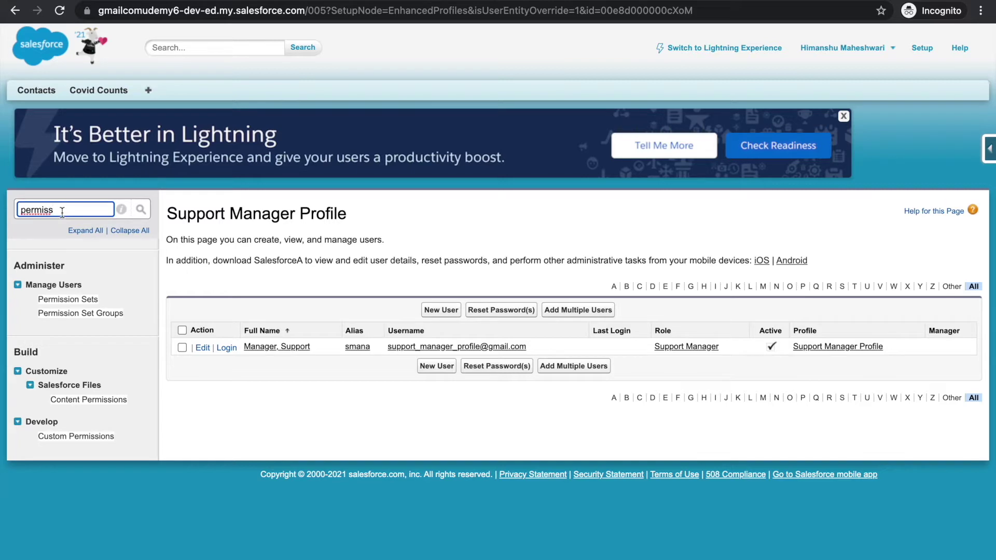
Open Permission Sets in Classic, then switch to the Lightning Covid Count setup window.
{"action": "left_click", "coordinate": [73, 301]}
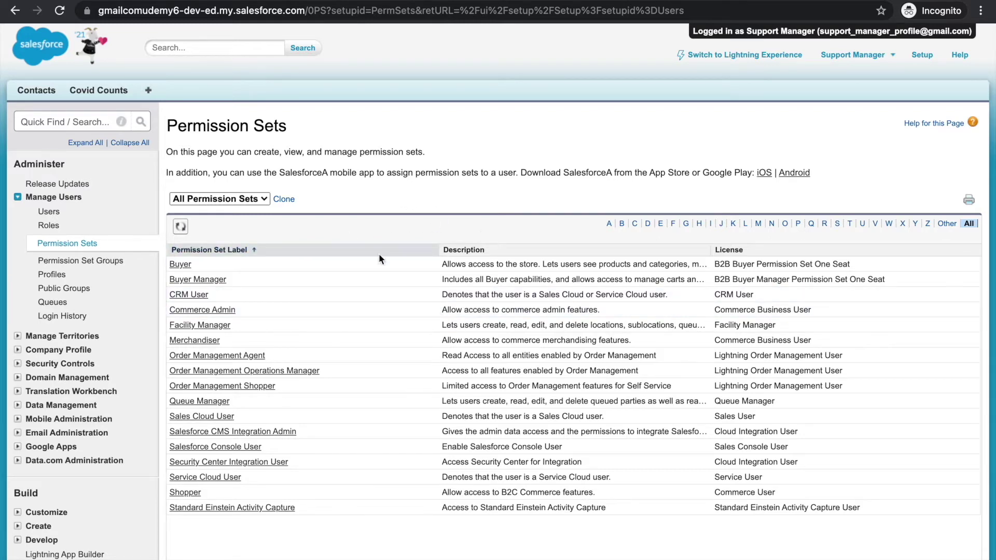
{"action": "key", "text": "ctrl+Up"}
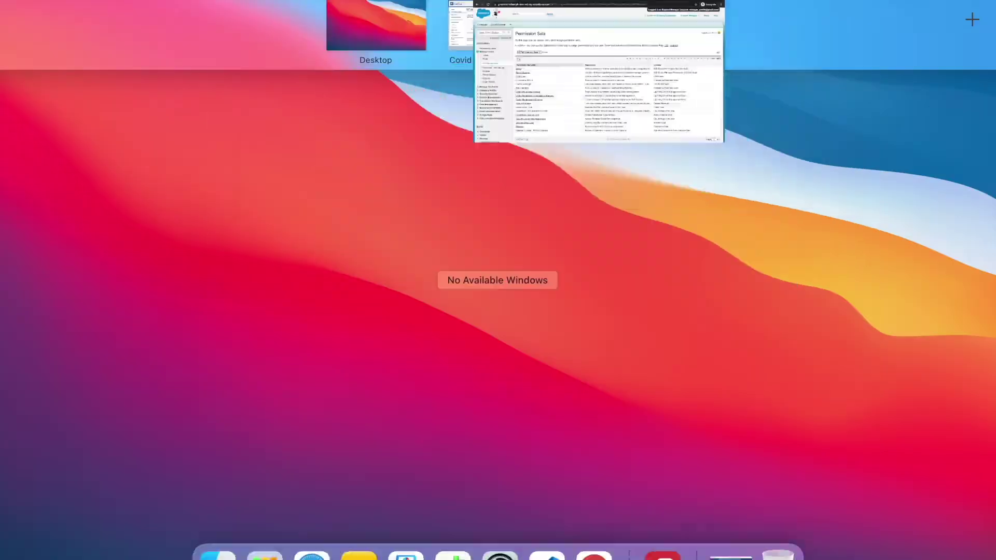
{"action": "left_click", "coordinate": [512, 17]}
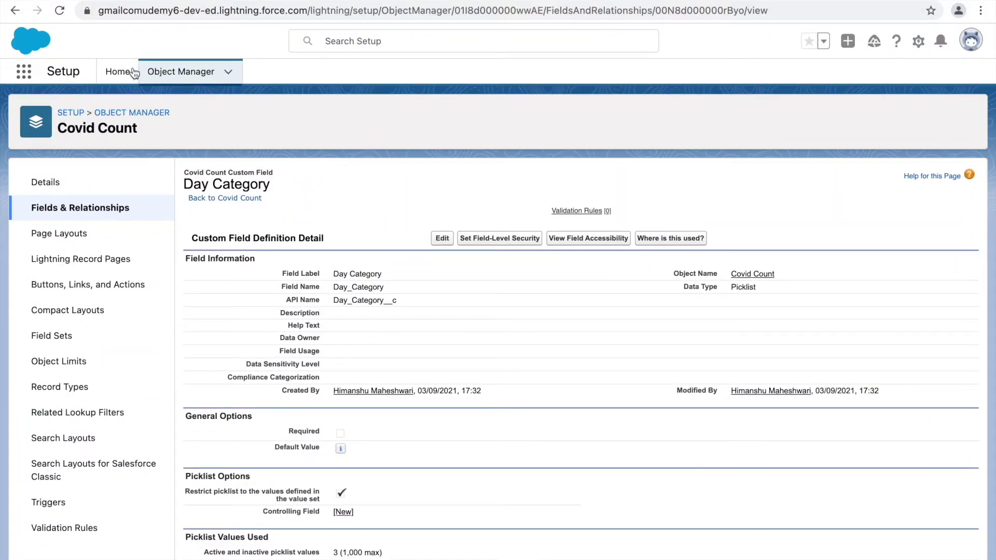
From Setup Home, reach Permission Sets via Quick Find 'permiss' and start a new one.
{"action": "left_click", "coordinate": [115, 73]}
{"action": "left_click", "coordinate": [98, 106]}
{"action": "type", "text": "pe"}
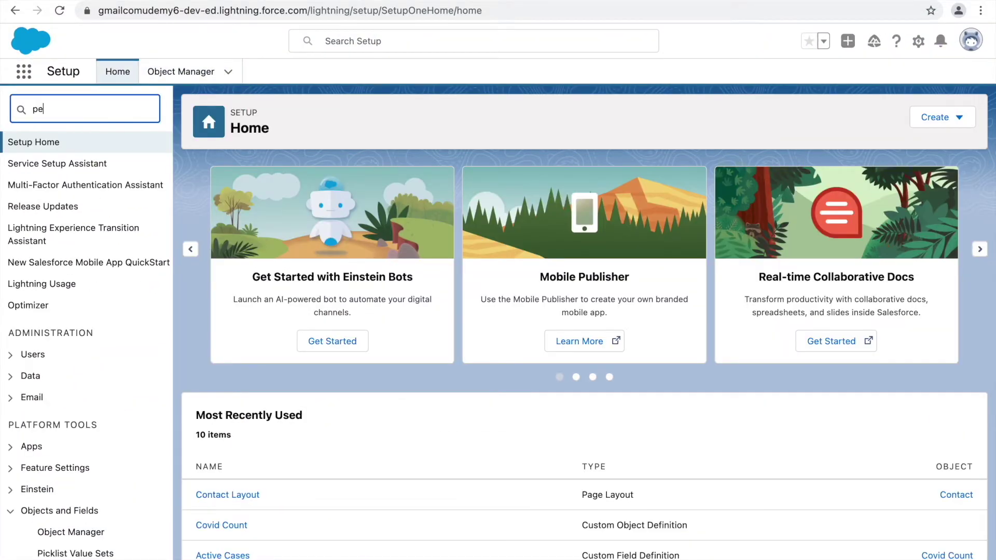
{"action": "type", "text": "rmiss"}
{"action": "left_click", "coordinate": [79, 190]}
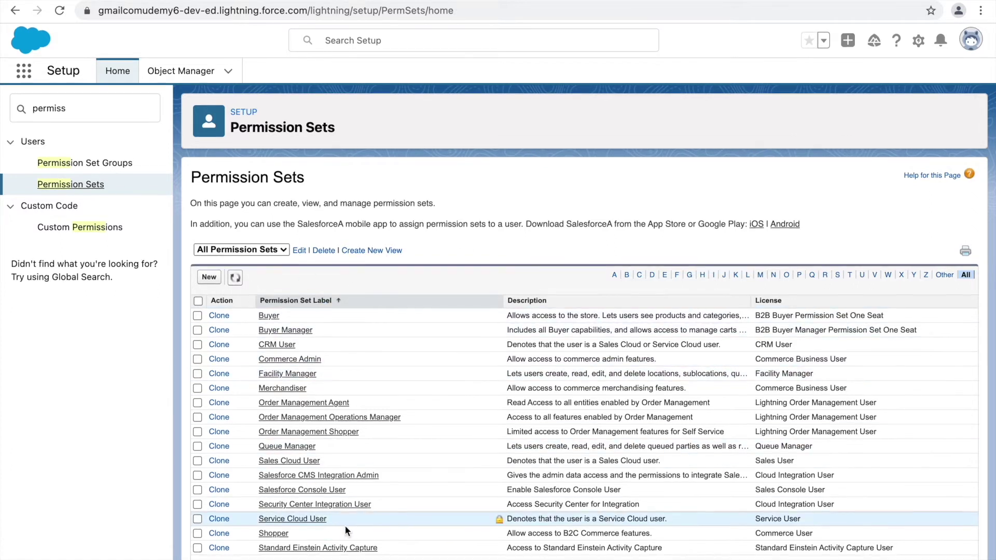
{"action": "left_click", "coordinate": [209, 278]}
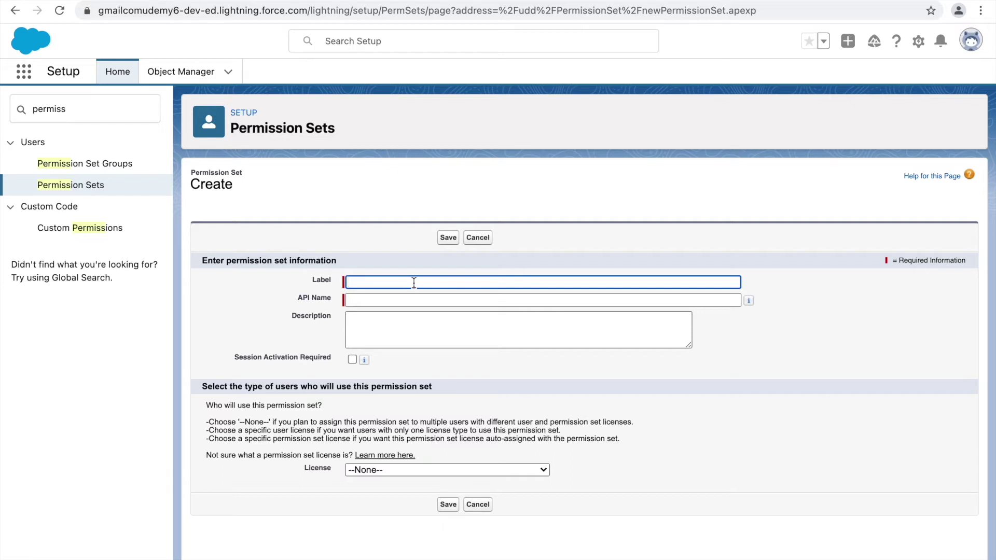
Enter label 'Day Category Permission' and description 'This is for special support managers only'.
{"action": "type", "text": "Day Category Permission"}
{"action": "key", "text": "Tab"}
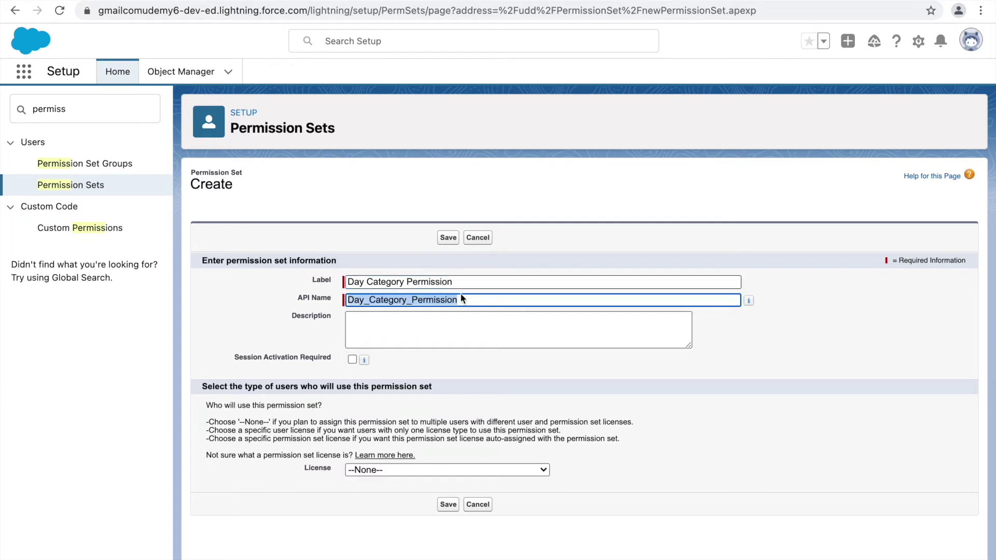
{"action": "left_click", "coordinate": [444, 324]}
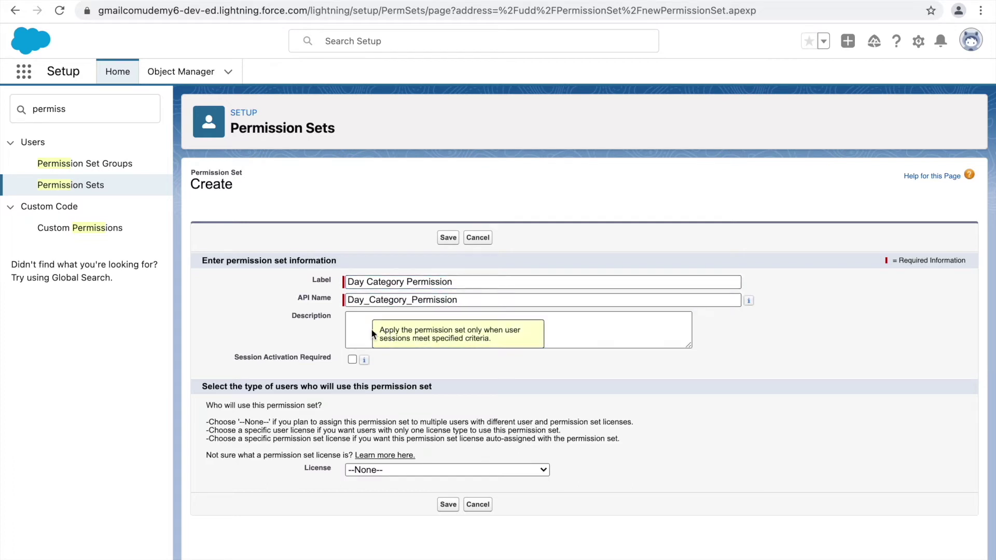
{"action": "type", "text": "T"}
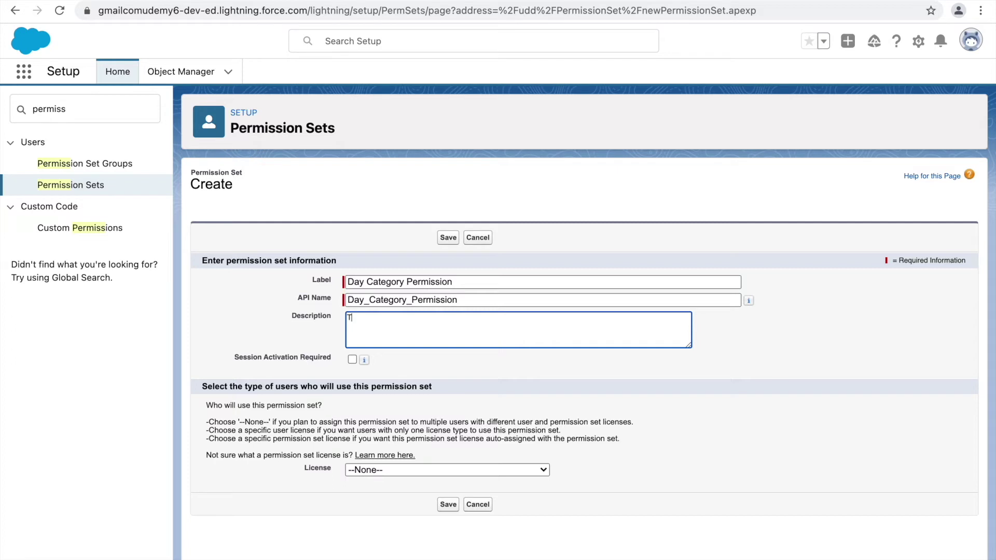
{"action": "type", "text": "his is for special support managers only"}
{"action": "left_click", "coordinate": [713, 356]}
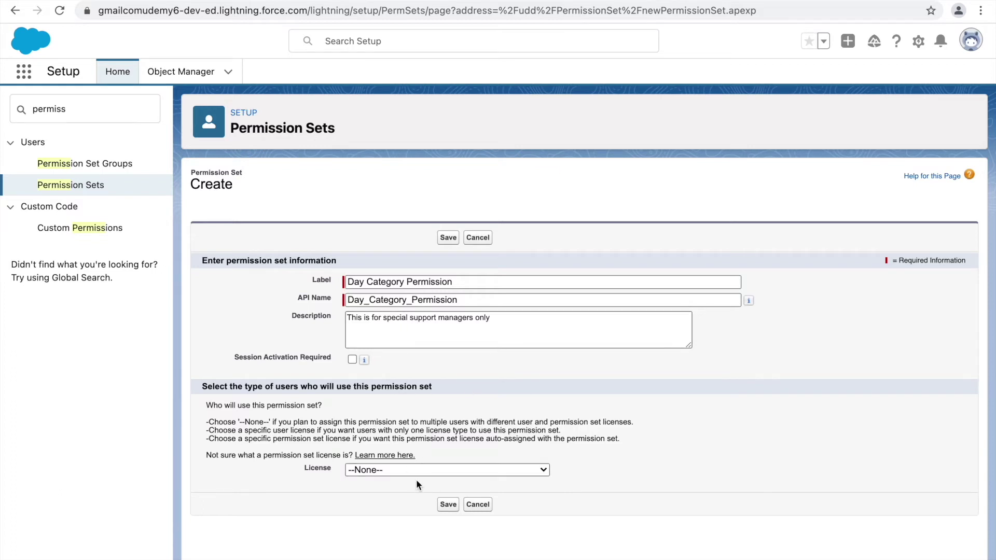
Choose the Salesforce license and save the new permission set.
{"action": "left_click", "coordinate": [400, 471]}
{"action": "left_click", "coordinate": [285, 500]}
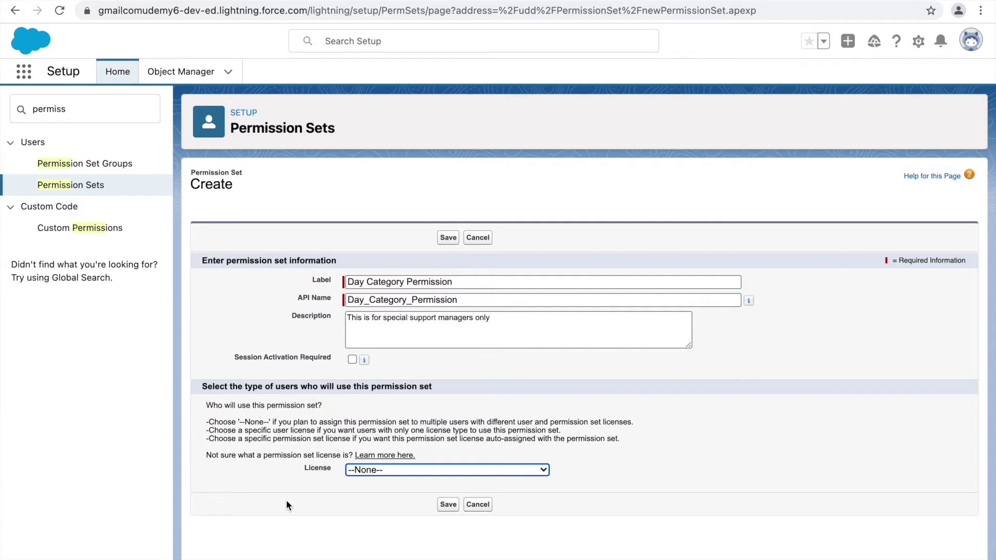
{"action": "left_click", "coordinate": [428, 468]}
{"action": "scroll", "coordinate": [377, 545], "scroll_direction": "down", "scroll_amount": 10}
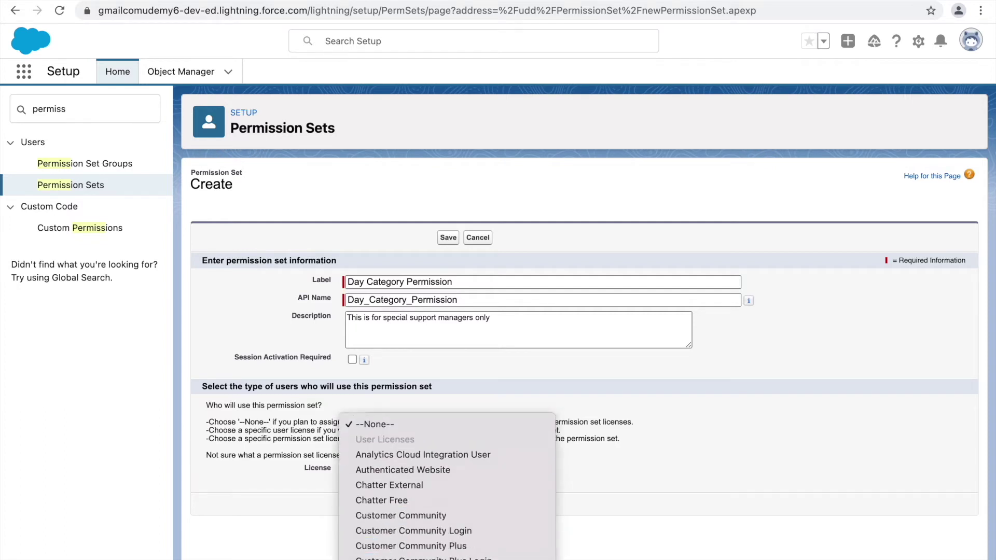
{"action": "scroll", "coordinate": [377, 545], "scroll_direction": "down", "scroll_amount": 5}
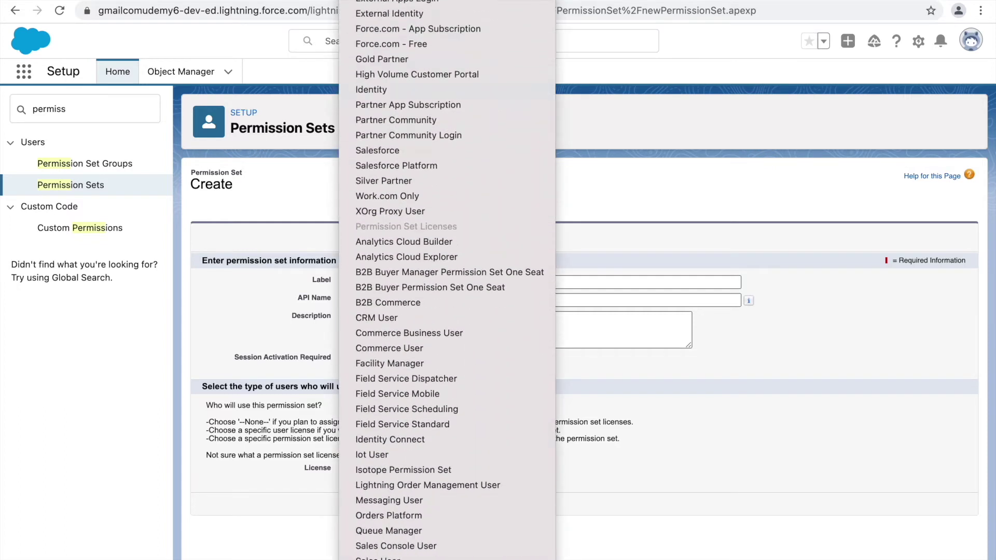
{"action": "left_click", "coordinate": [304, 547]}
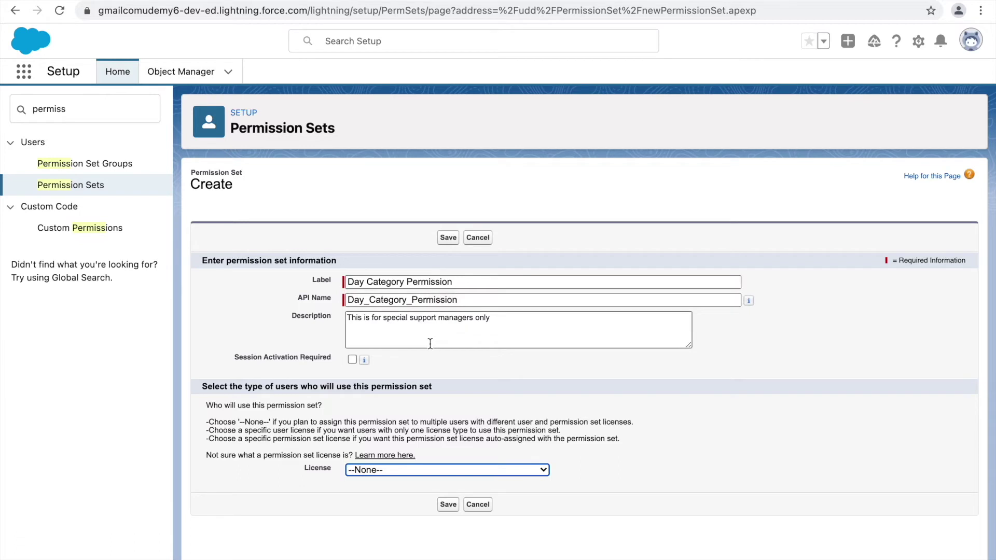
{"action": "left_click", "coordinate": [411, 471]}
{"action": "scroll", "coordinate": [391, 550], "scroll_direction": "down", "scroll_amount": 10}
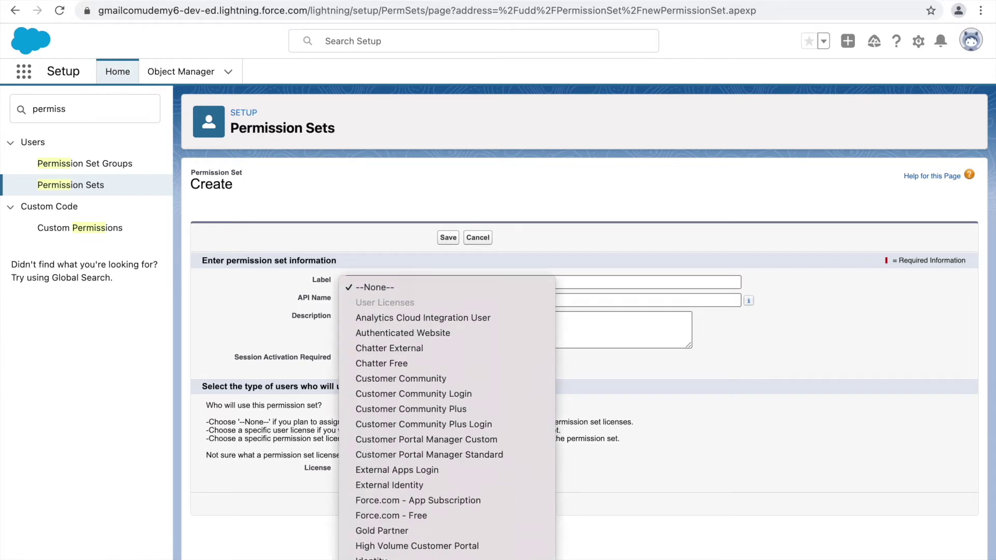
{"action": "left_click", "coordinate": [382, 379]}
{"action": "left_click", "coordinate": [448, 239]}
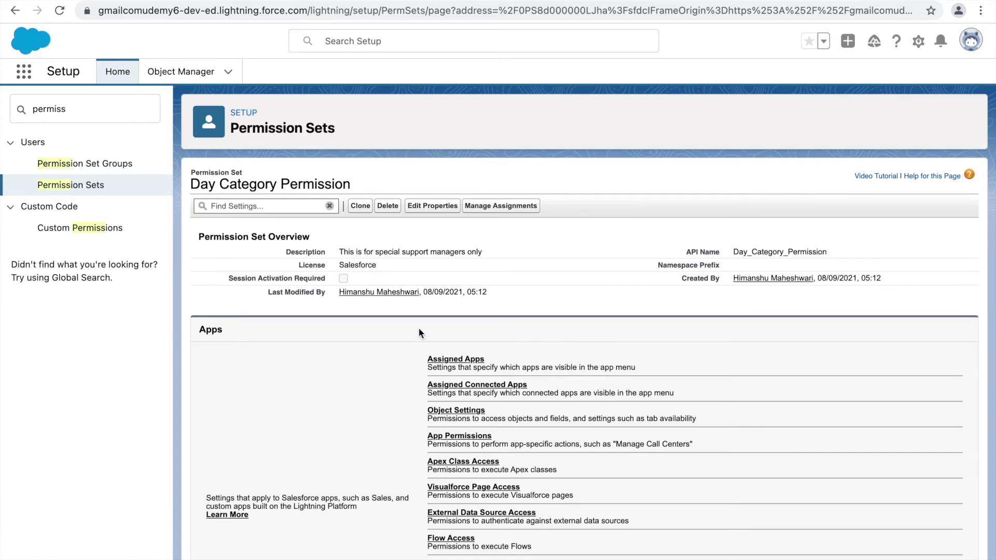
Scroll past the Apps section and open the Day Category Permission set's Object Settings.
{"action": "scroll", "coordinate": [391, 417], "scroll_direction": "down", "scroll_amount": 3}
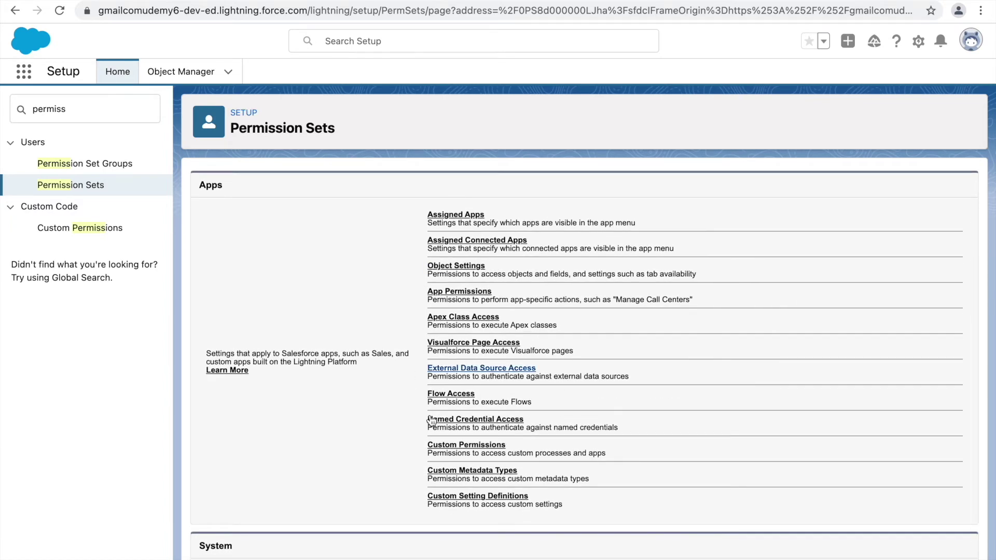
{"action": "scroll", "coordinate": [403, 510], "scroll_direction": "down", "scroll_amount": 1}
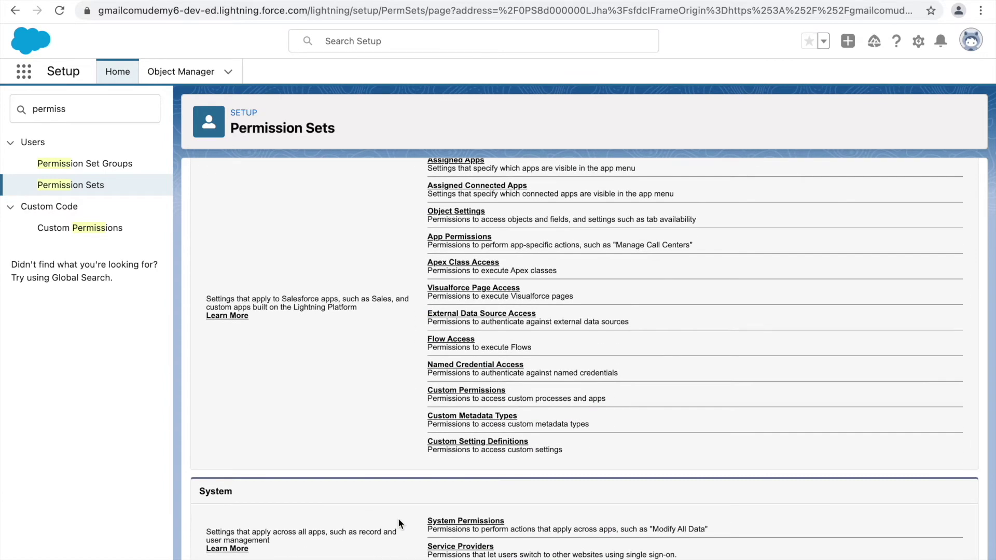
{"action": "scroll", "coordinate": [398, 521], "scroll_direction": "up", "scroll_amount": 2}
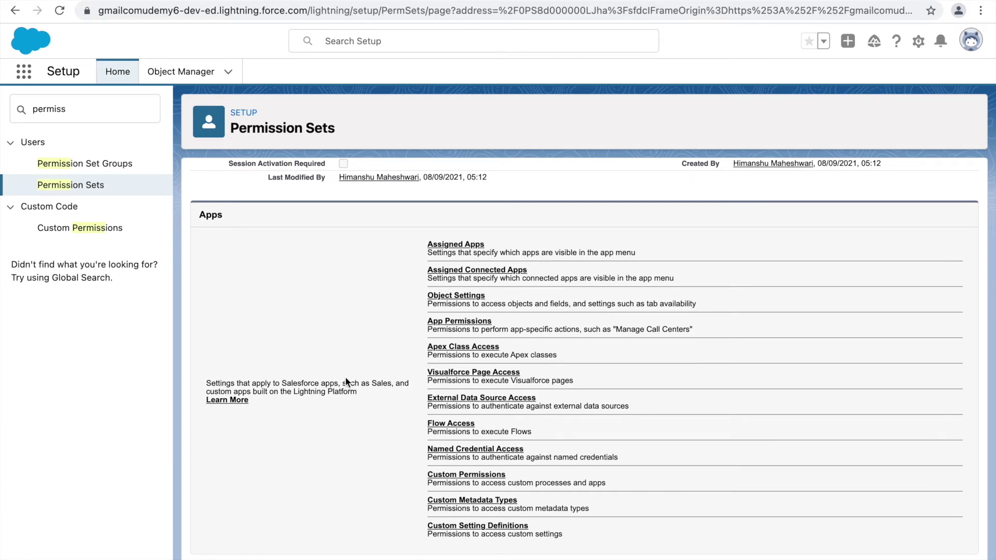
{"action": "scroll", "coordinate": [344, 379], "scroll_direction": "up", "scroll_amount": 1}
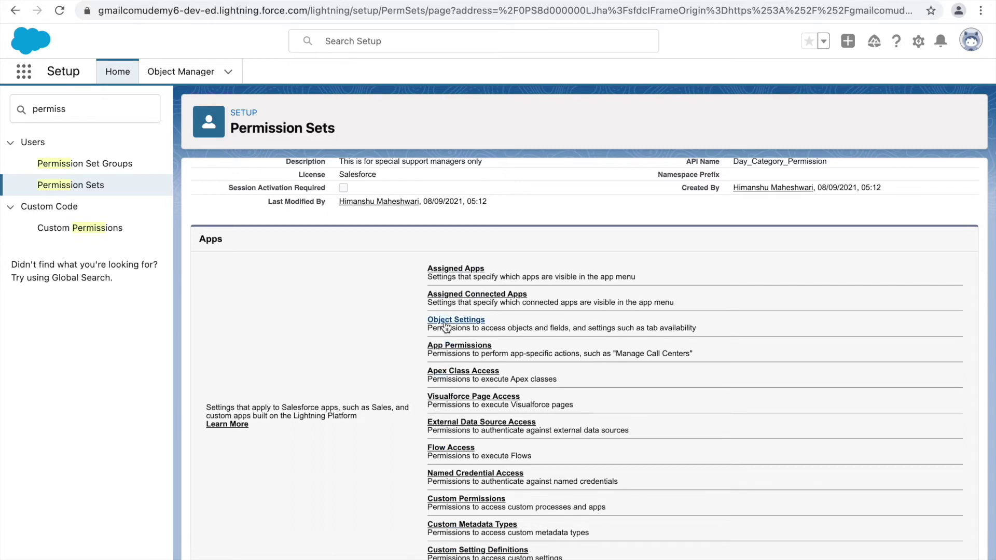
{"action": "scroll", "coordinate": [367, 322], "scroll_direction": "up", "scroll_amount": 3}
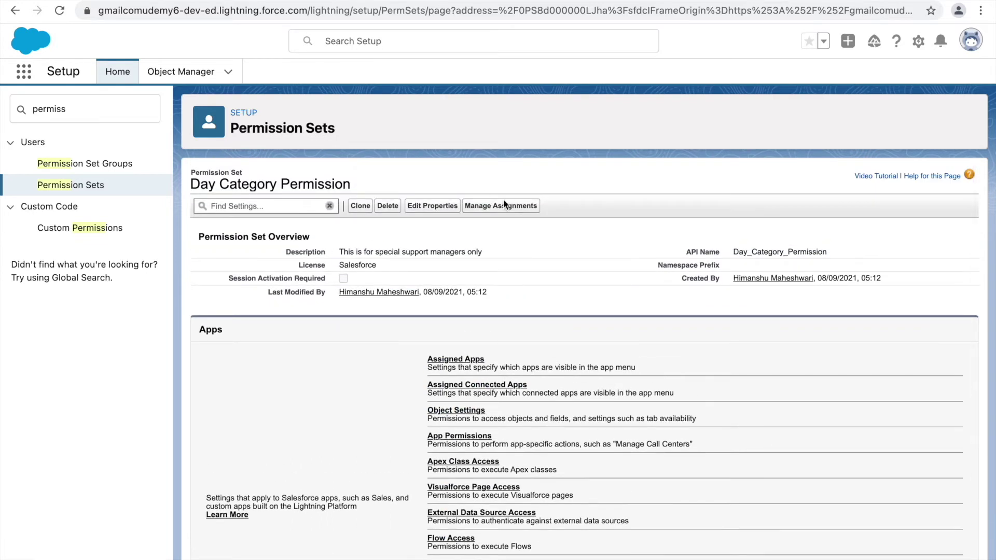
{"action": "left_click", "coordinate": [445, 411]}
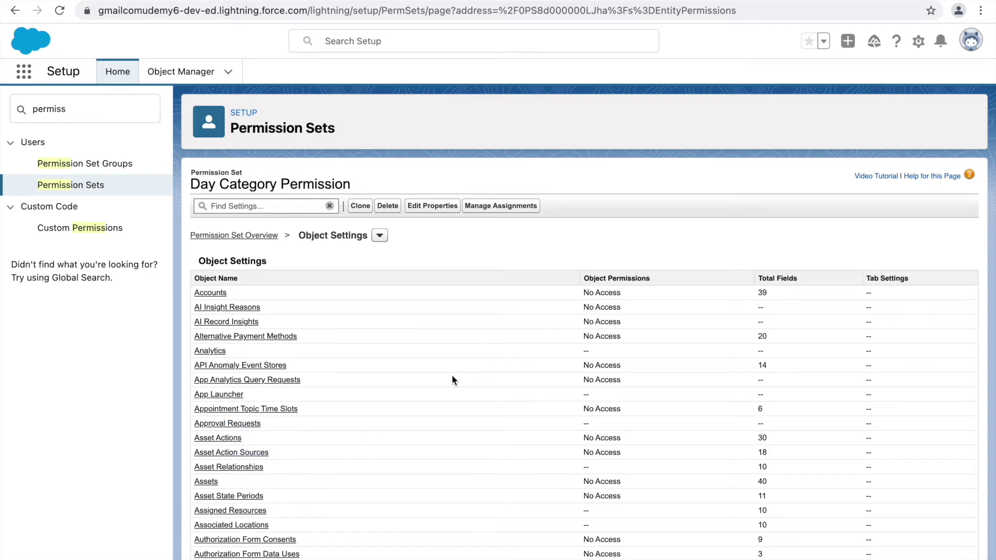
Browse the Object Settings table and the list of other settings pages.
{"action": "scroll", "coordinate": [448, 387], "scroll_direction": "down", "scroll_amount": 10}
{"action": "scroll", "coordinate": [448, 388], "scroll_direction": "down", "scroll_amount": 9}
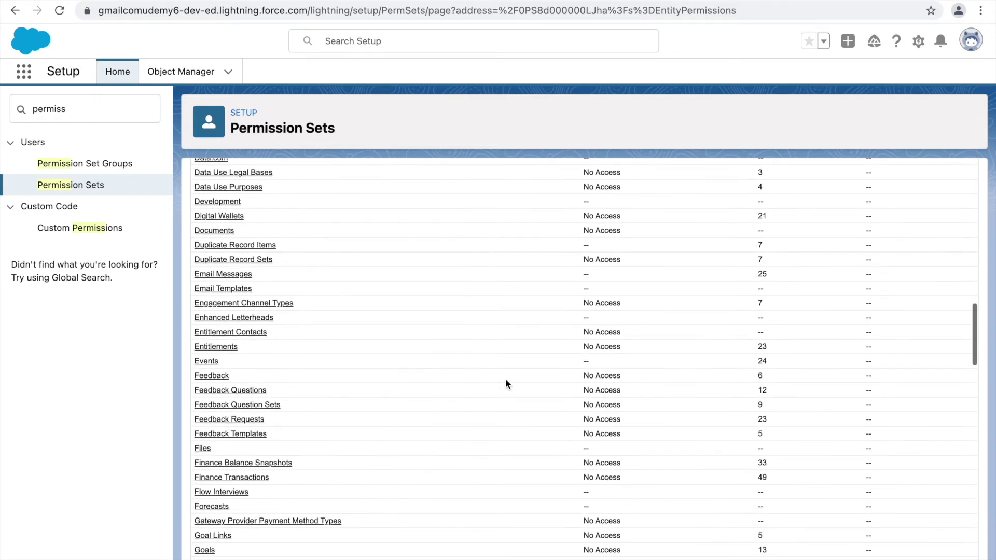
{"action": "scroll", "coordinate": [545, 461], "scroll_direction": "down", "scroll_amount": 9}
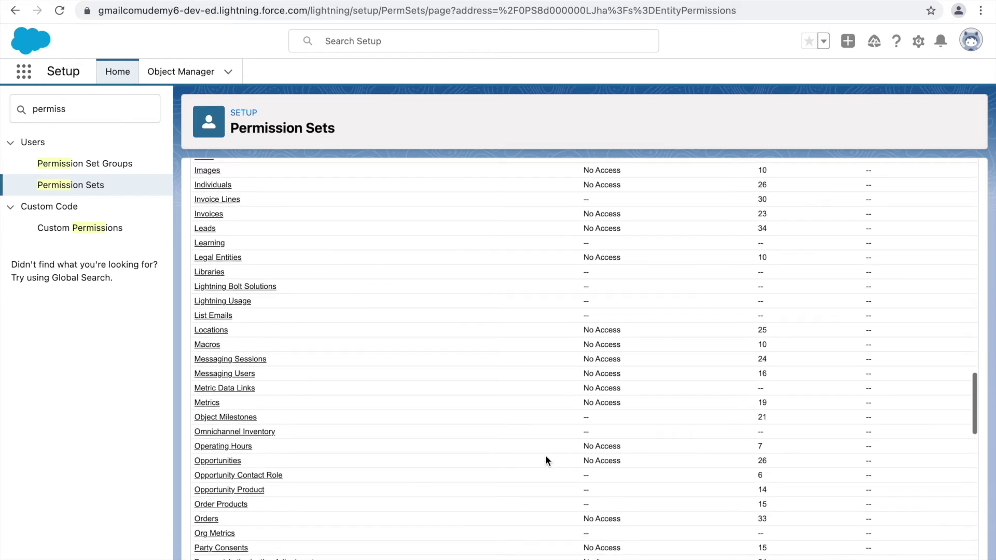
{"action": "scroll", "coordinate": [546, 459], "scroll_direction": "up", "scroll_amount": 20}
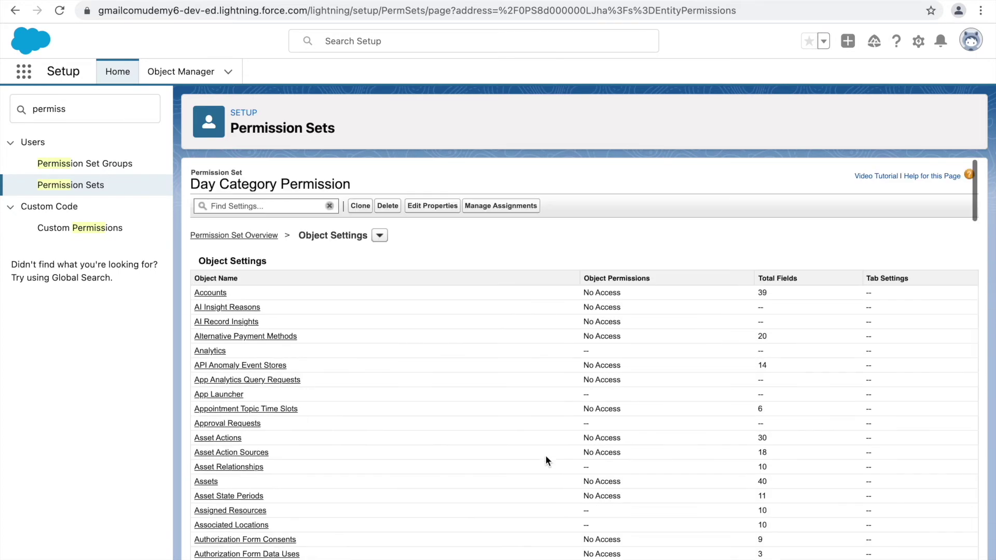
{"action": "left_click", "coordinate": [379, 235]}
{"action": "scroll", "coordinate": [339, 409], "scroll_direction": "down", "scroll_amount": 3}
{"action": "scroll", "coordinate": [353, 372], "scroll_direction": "up", "scroll_amount": 2}
{"action": "left_click", "coordinate": [489, 240]}
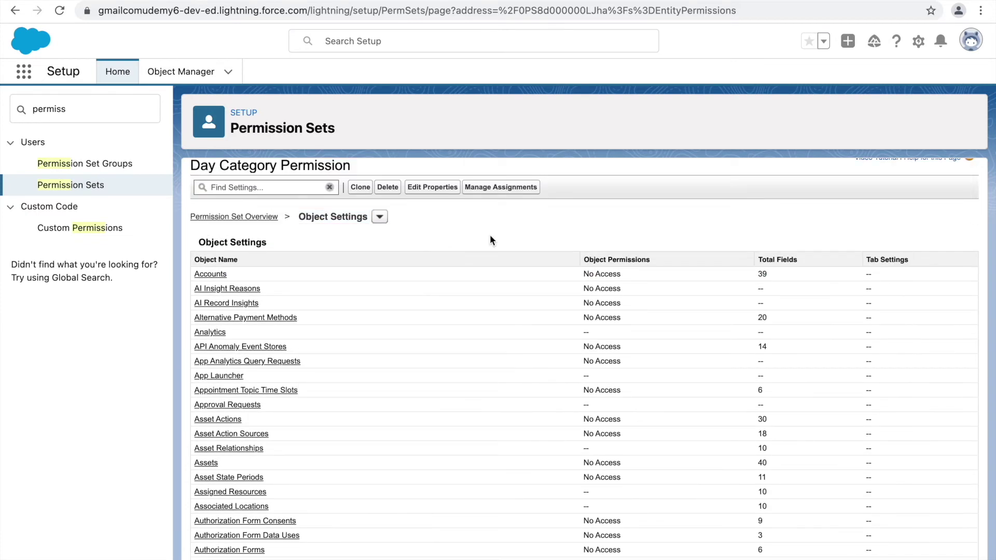
Search the page for 'covid' and open the Covid Counts object settings.
{"action": "key", "text": "ctrl+f"}
{"action": "type", "text": "covid"}
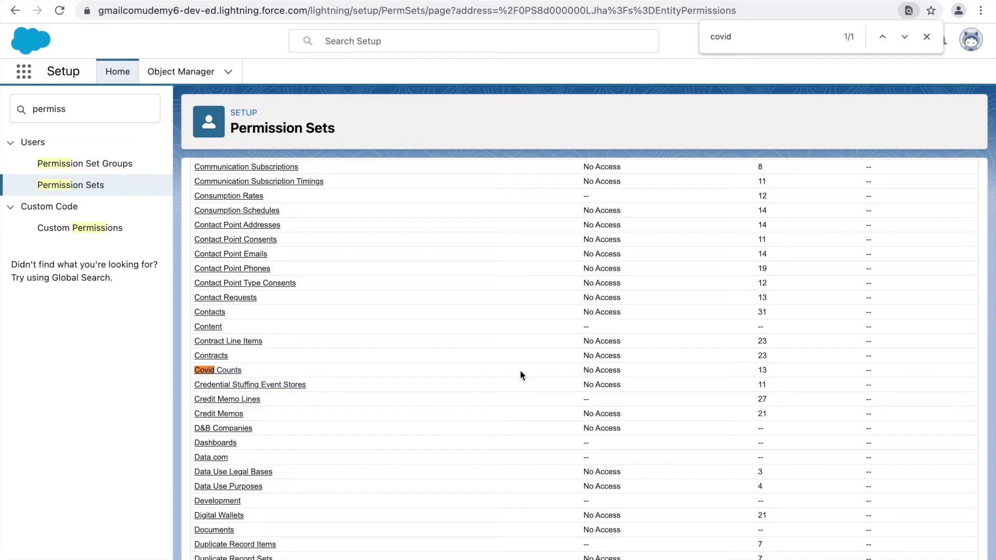
{"action": "left_click", "coordinate": [219, 372]}
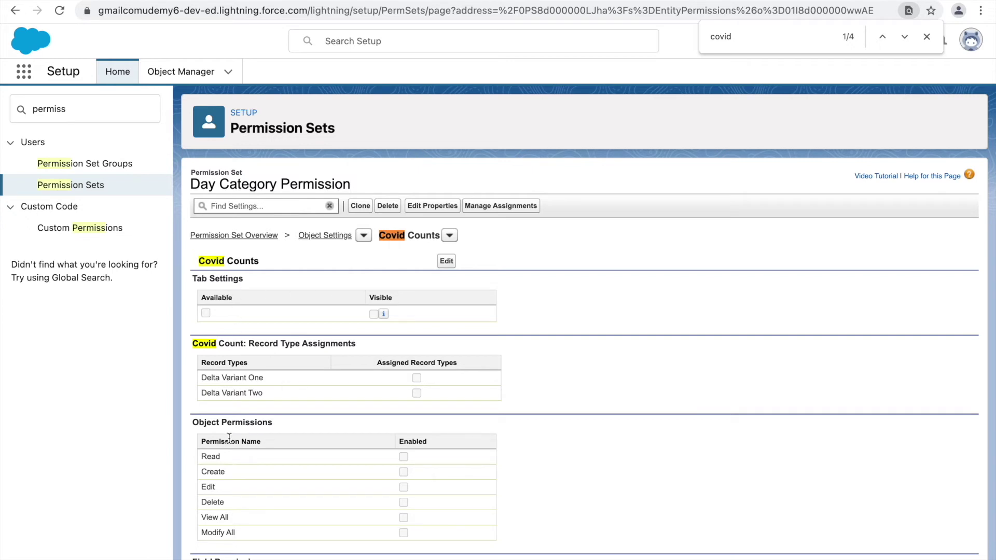
Review the Covid Counts object and field permission tables, then start editing them.
{"action": "scroll", "coordinate": [225, 441], "scroll_direction": "down", "scroll_amount": 1}
{"action": "scroll", "coordinate": [225, 440], "scroll_direction": "down", "scroll_amount": 4}
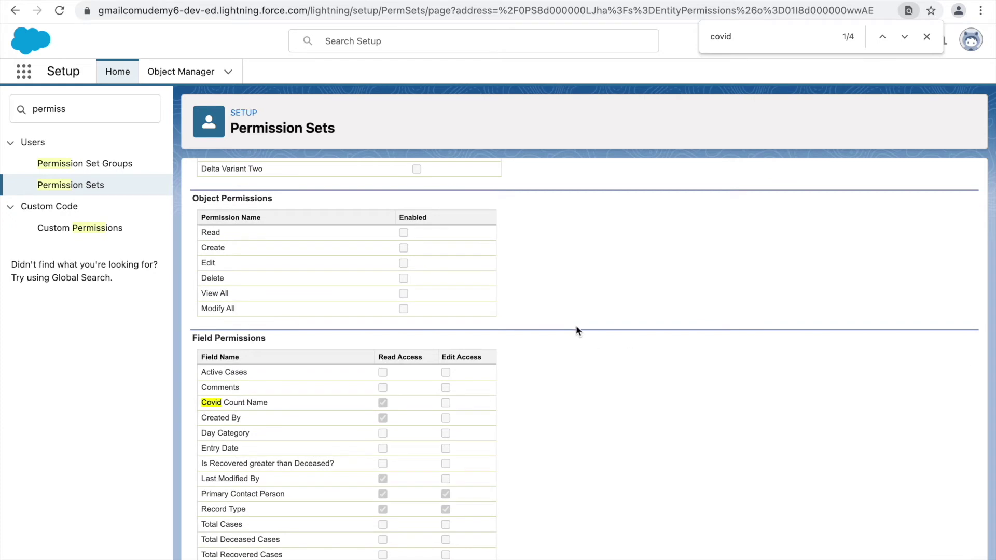
{"action": "scroll", "coordinate": [548, 310], "scroll_direction": "up", "scroll_amount": 5}
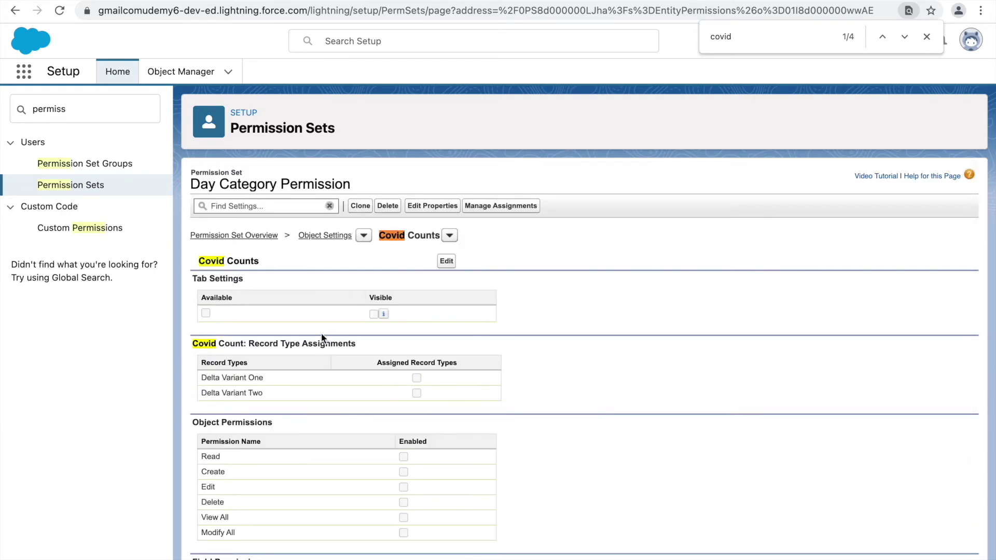
{"action": "left_click", "coordinate": [447, 261]}
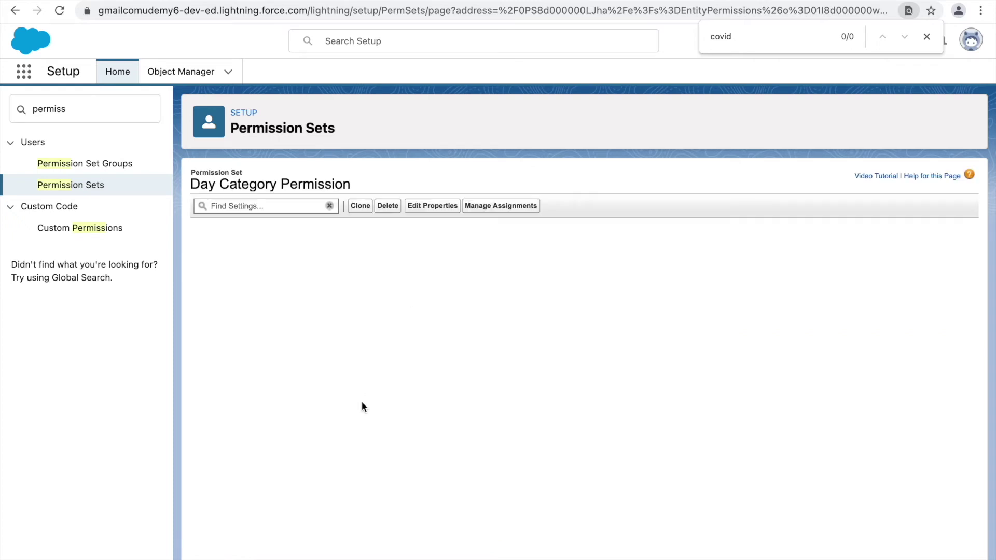
Grant Read and Edit access on the Covid Counts Day Category field and save.
{"action": "scroll", "coordinate": [362, 407], "scroll_direction": "down", "scroll_amount": 5}
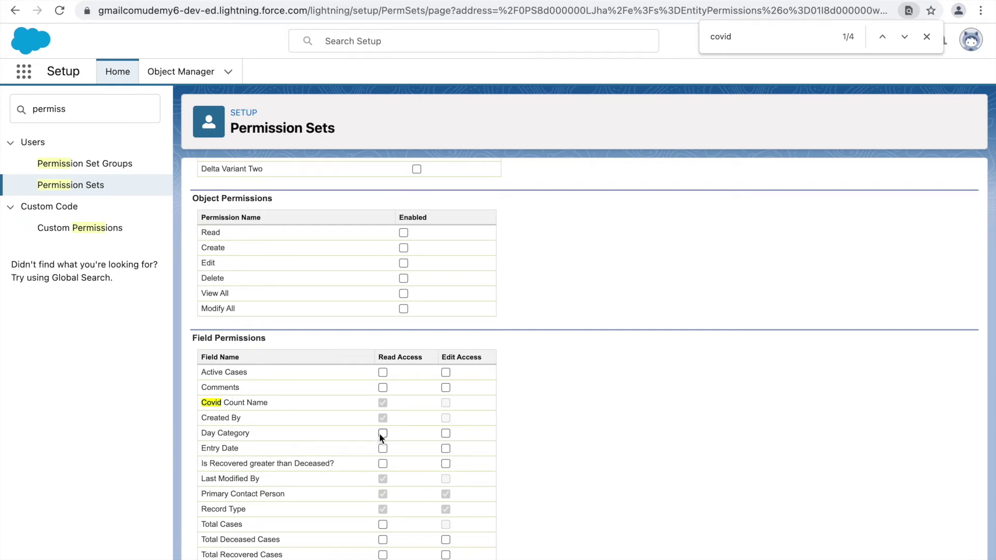
{"action": "left_click", "coordinate": [446, 433]}
{"action": "scroll", "coordinate": [592, 409], "scroll_direction": "up", "scroll_amount": 5}
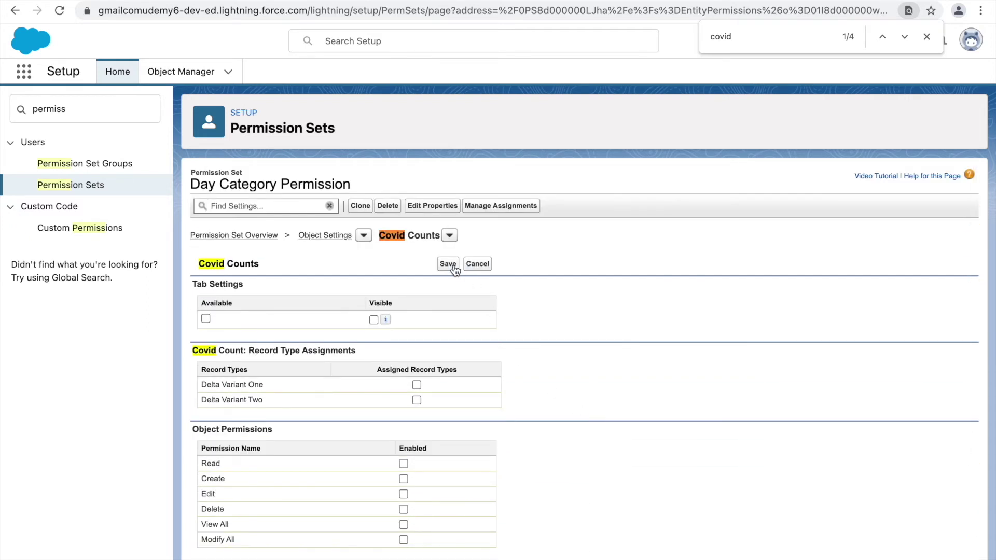
{"action": "left_click", "coordinate": [448, 264]}
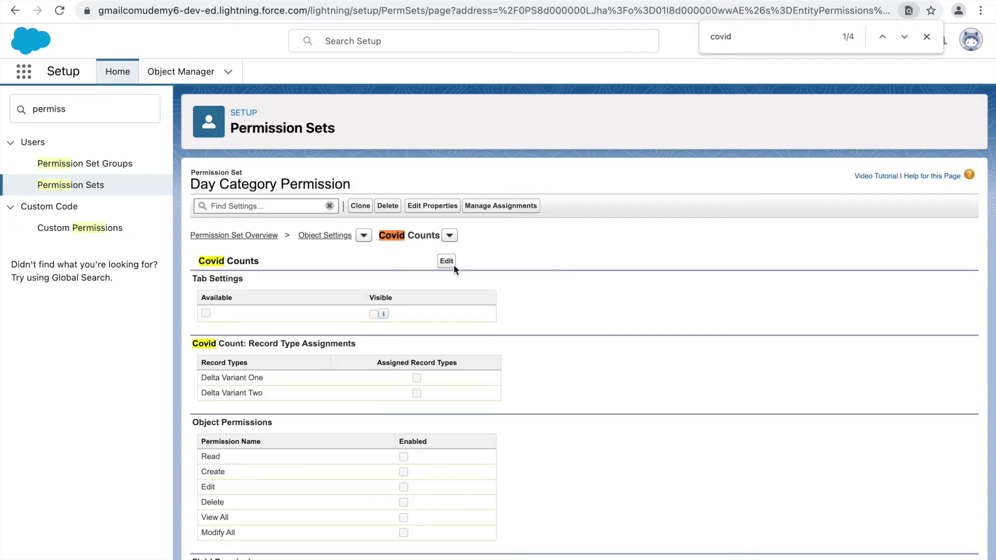
In the Support Manager window, reload CC-0010 and check that Day Category is now editable.
{"action": "key", "text": "ctrl+Up"}
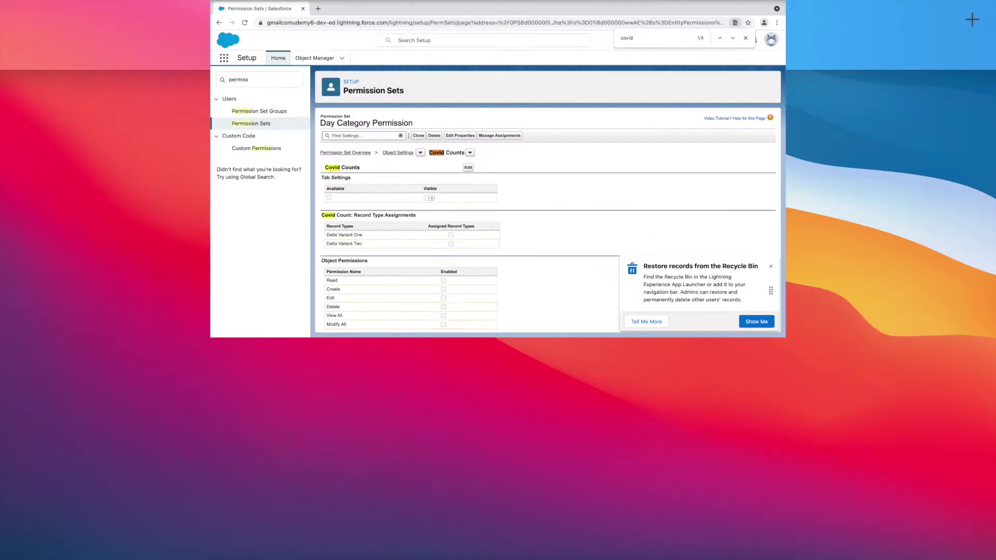
{"action": "left_click", "coordinate": [596, 30]}
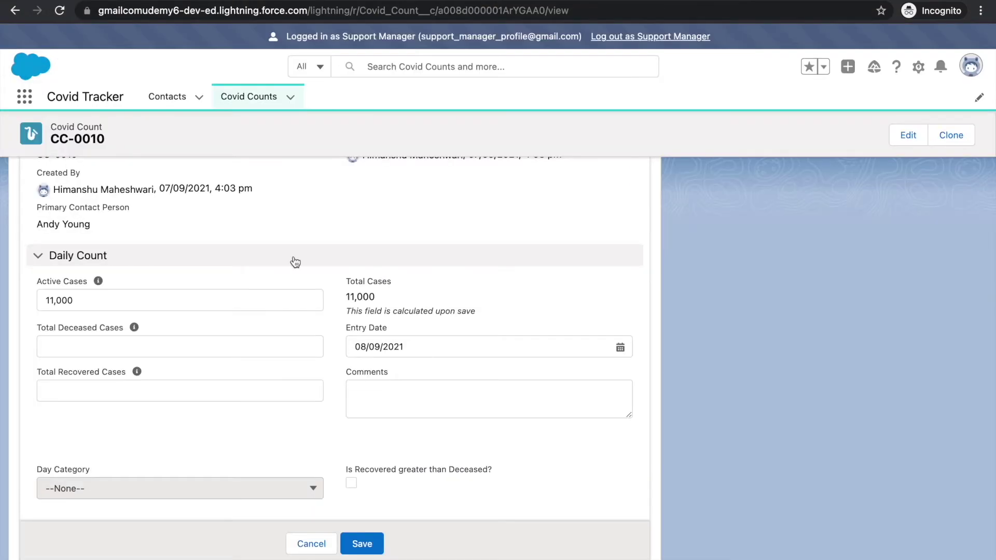
{"action": "key", "text": "super+r"}
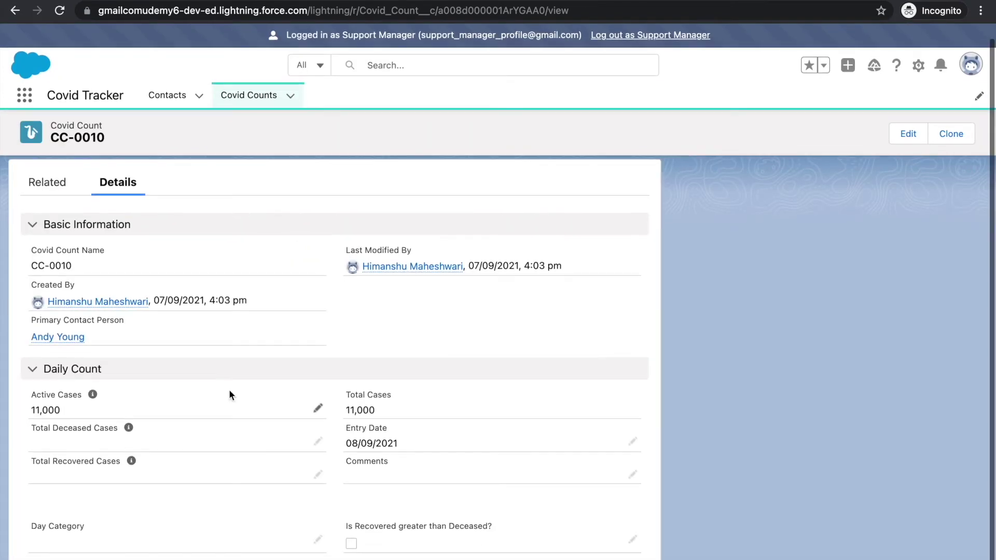
{"action": "left_click", "coordinate": [317, 553]}
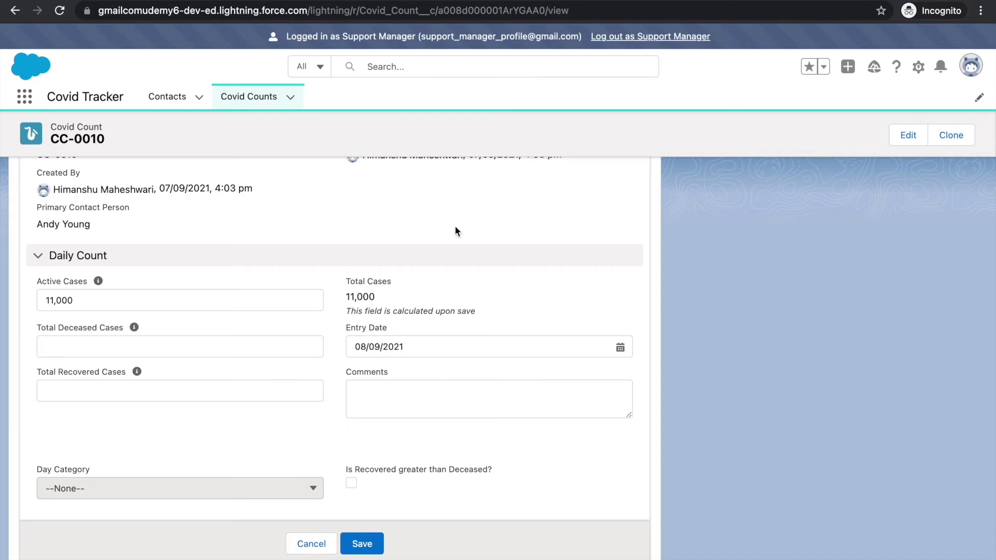
{"action": "key", "text": "ctrl+Up"}
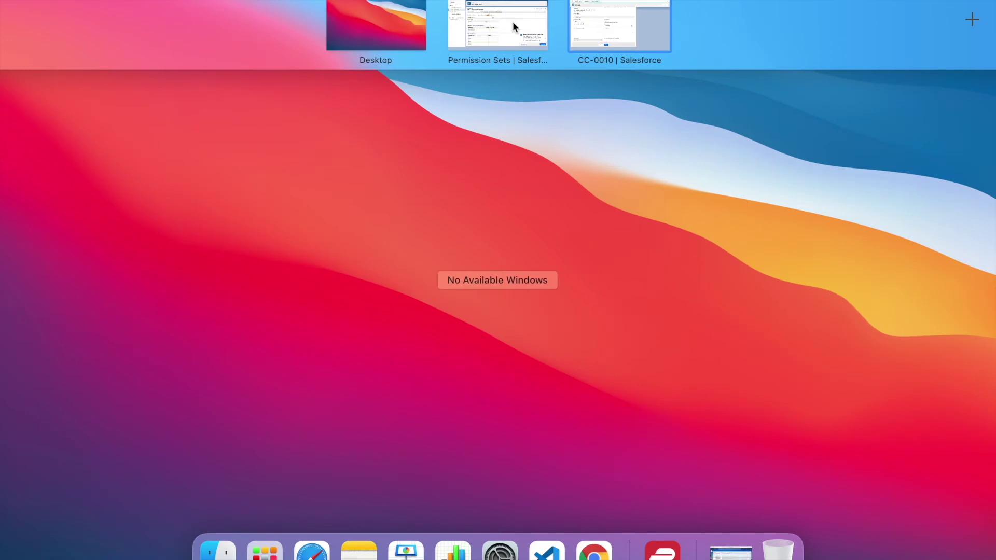
Back in the Permission Sets window, search Quick Find for 'profile' and open Profiles.
{"action": "left_click", "coordinate": [513, 21]}
{"action": "left_click", "coordinate": [102, 104]}
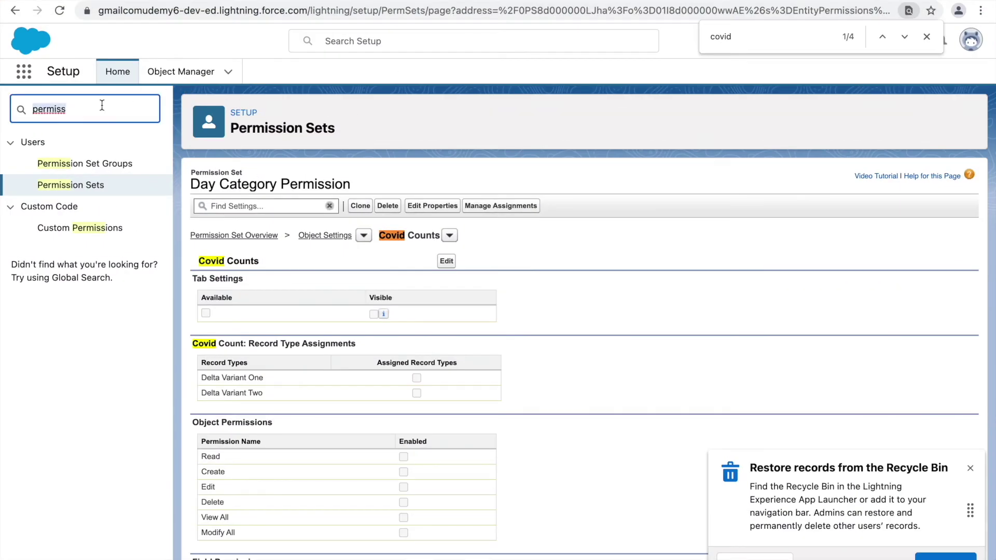
{"action": "key", "text": "super+a"}
{"action": "key", "text": "BackSpace"}
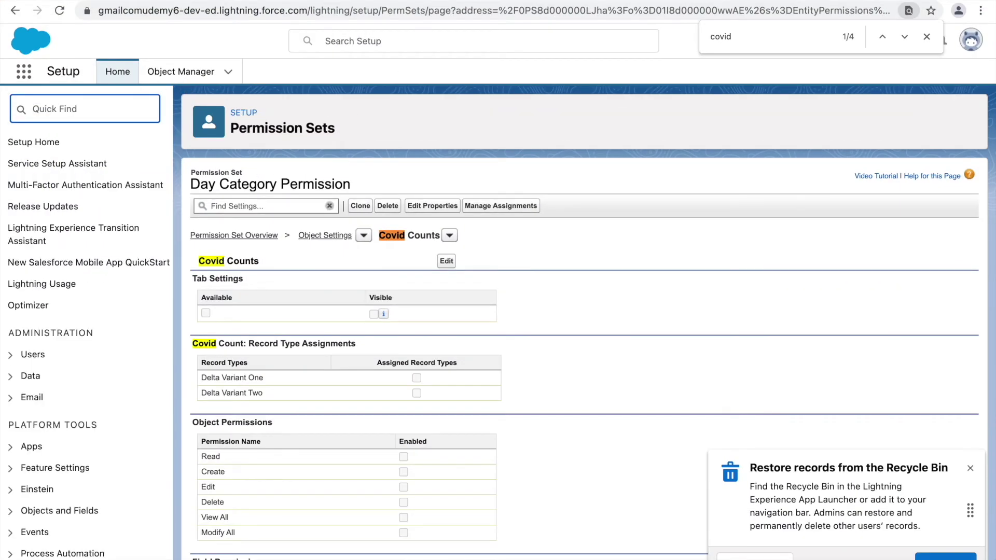
{"action": "type", "text": "profile"}
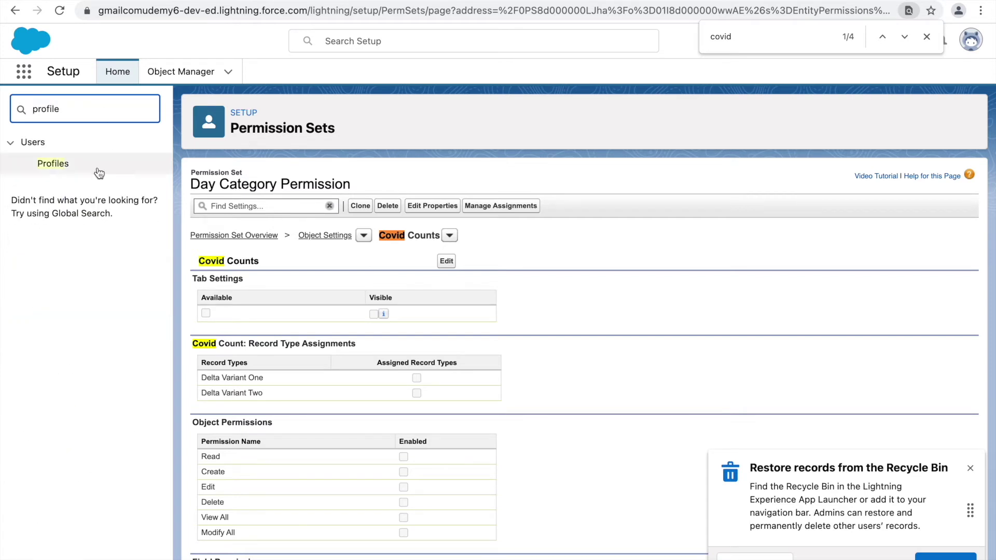
{"action": "left_click", "coordinate": [55, 171]}
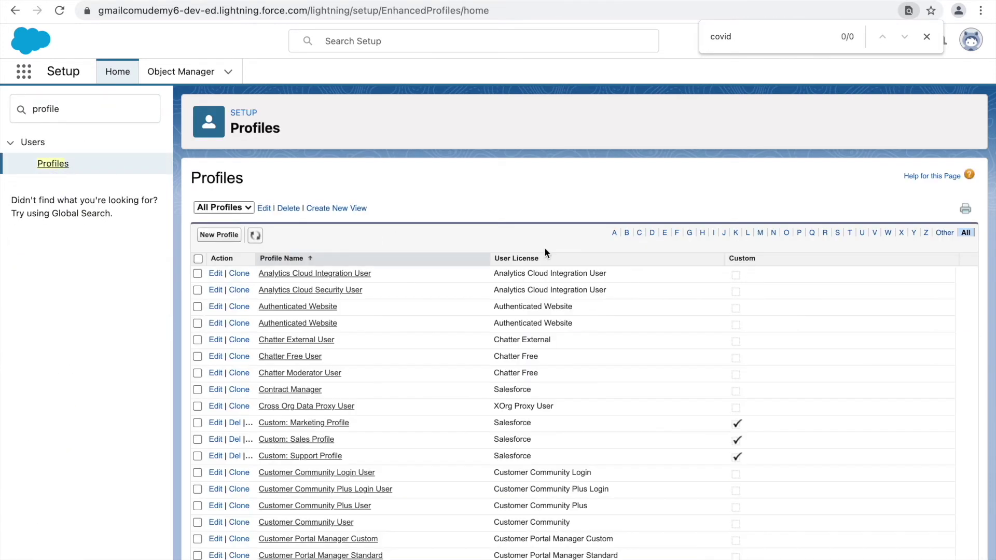
Filter profiles by S, open Support Manager Profile, view its users and open the user.
{"action": "left_click", "coordinate": [837, 232]}
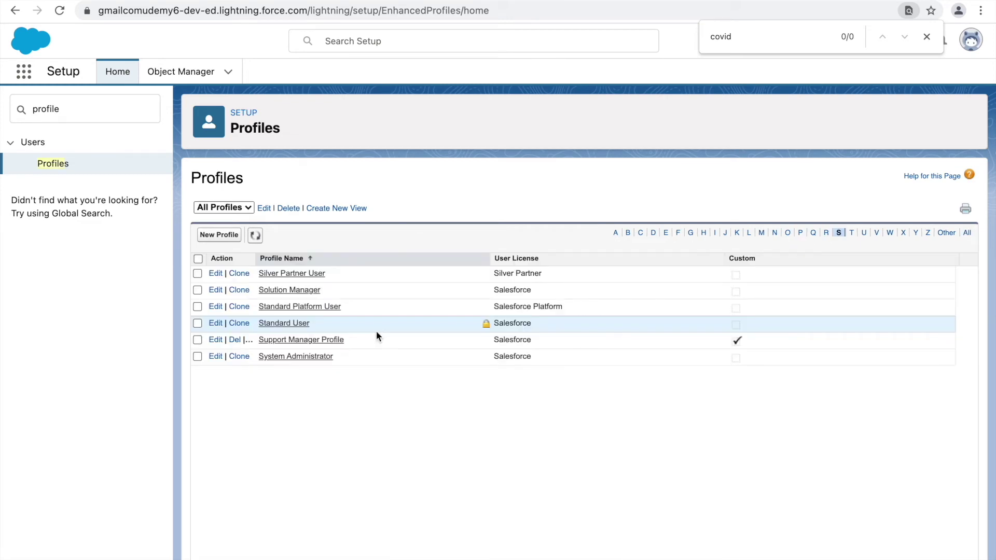
{"action": "left_click", "coordinate": [283, 342]}
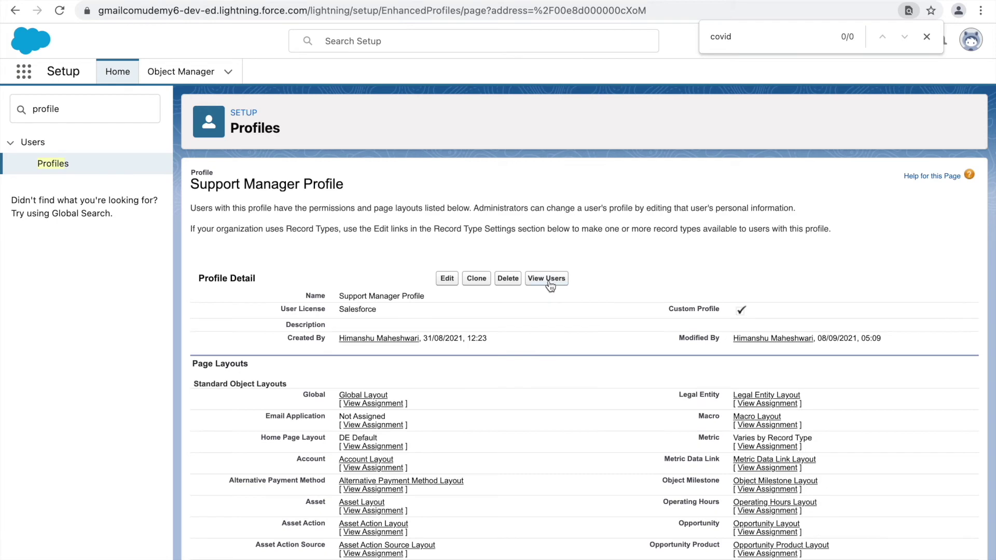
{"action": "left_click", "coordinate": [547, 279]}
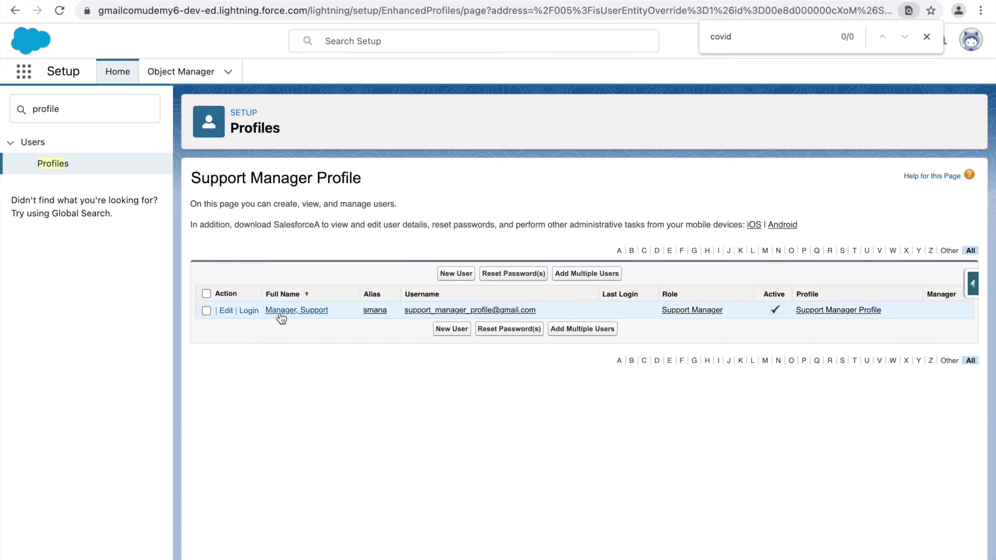
{"action": "left_click", "coordinate": [280, 311]}
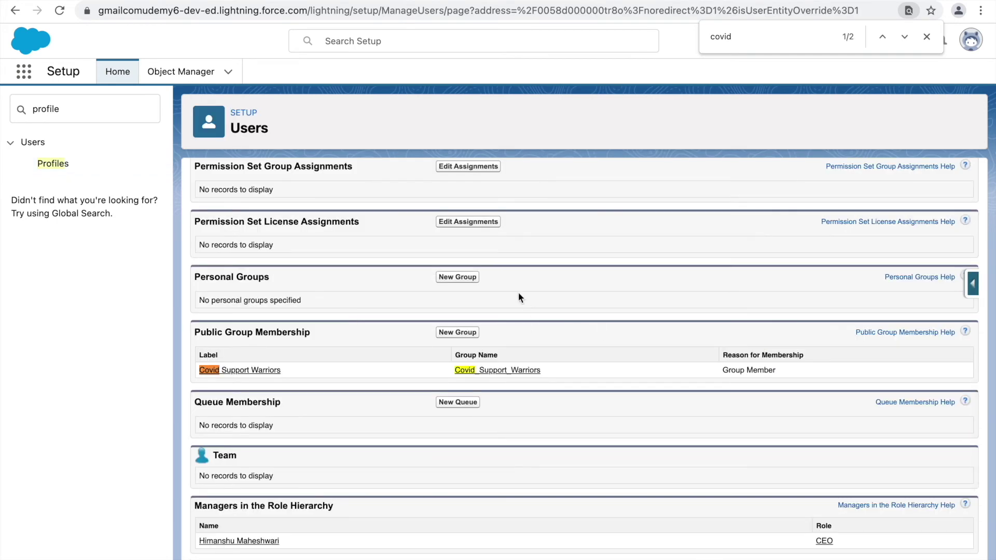
{"action": "scroll", "coordinate": [518, 298], "scroll_direction": "up", "scroll_amount": 10}
{"action": "double_click", "coordinate": [757, 281]}
{"action": "left_click", "coordinate": [842, 293]}
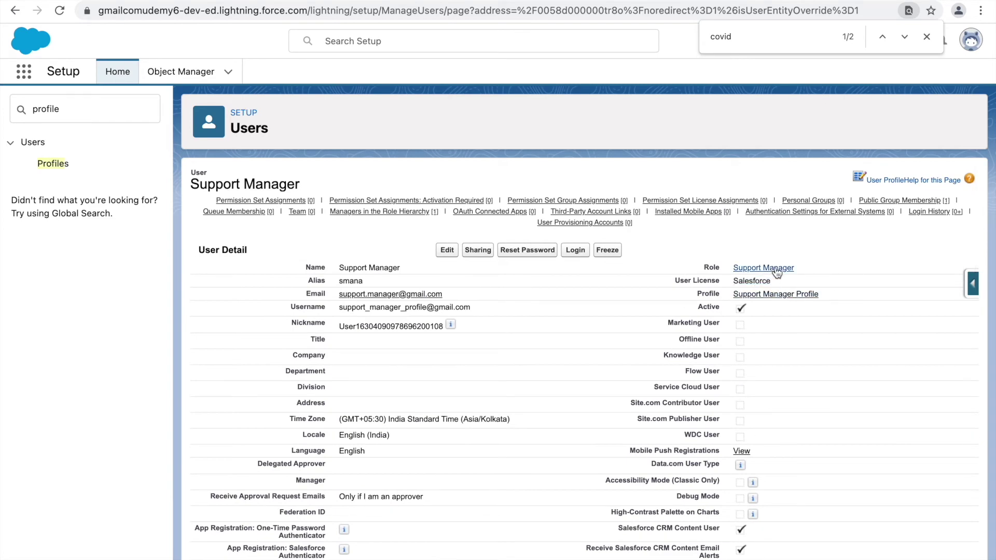
{"action": "scroll", "coordinate": [456, 478], "scroll_direction": "down", "scroll_amount": 10}
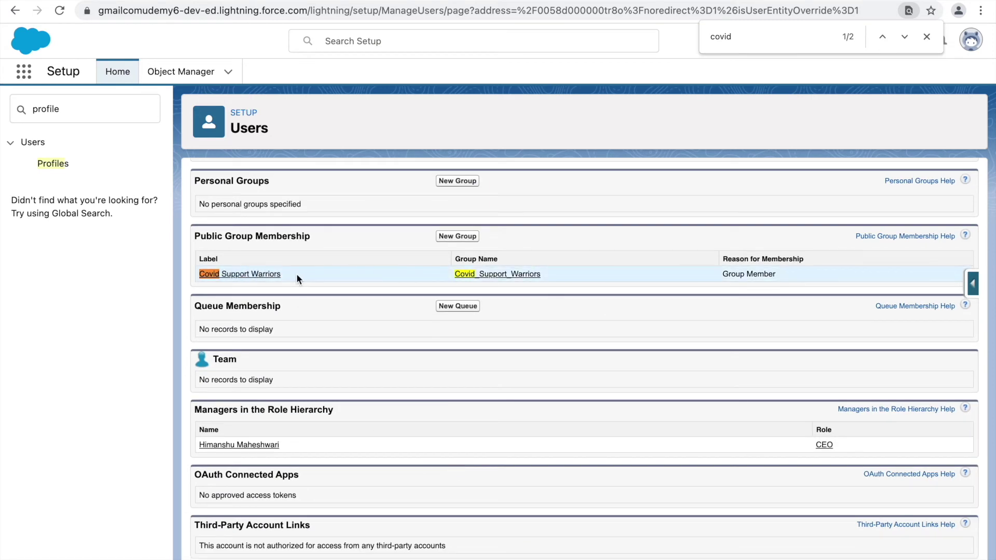
{"action": "scroll", "coordinate": [297, 277], "scroll_direction": "up", "scroll_amount": 6}
{"action": "scroll", "coordinate": [297, 273], "scroll_direction": "up", "scroll_amount": 8}
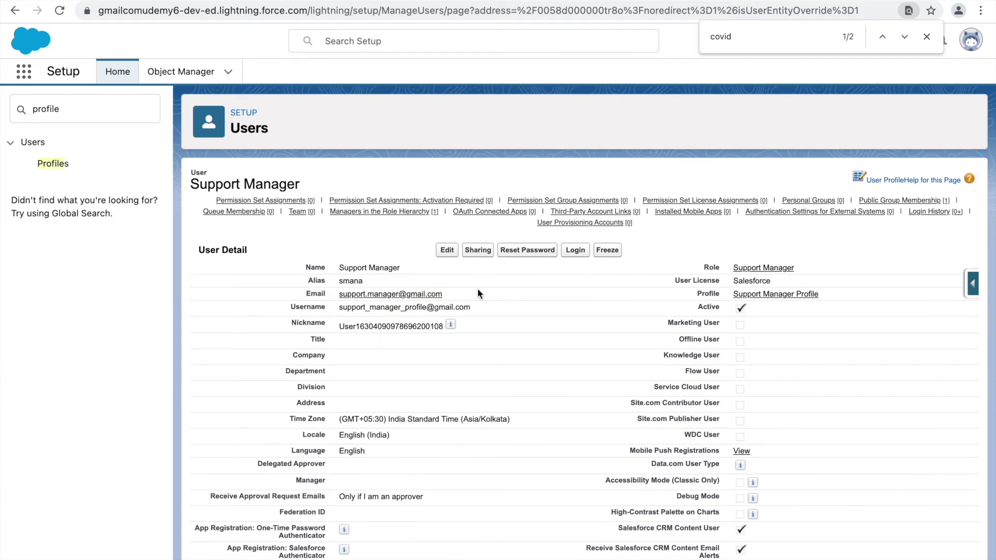
{"action": "mouse_move", "coordinate": [268, 206]}
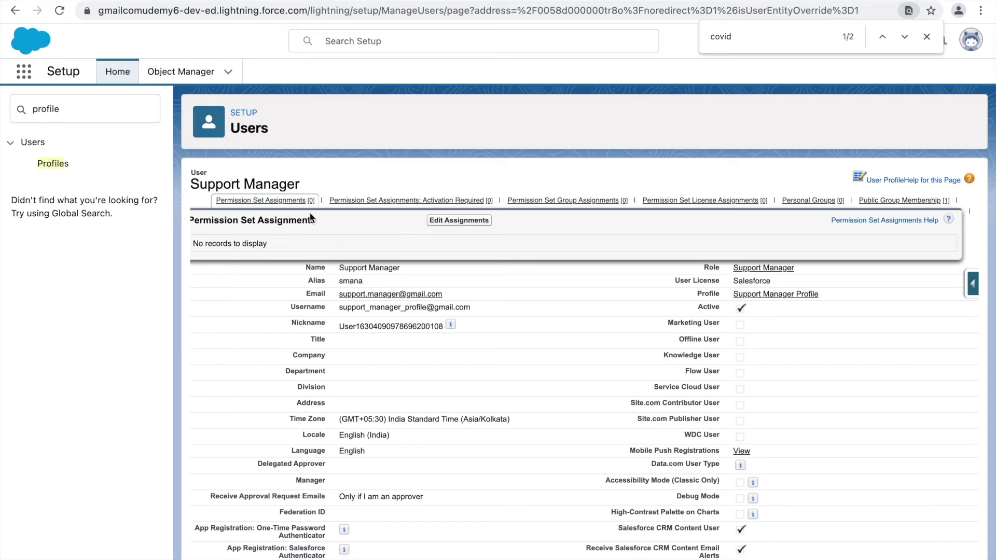
{"action": "left_click", "coordinate": [270, 200]}
{"action": "scroll", "coordinate": [289, 188], "scroll_direction": "up", "scroll_amount": 10}
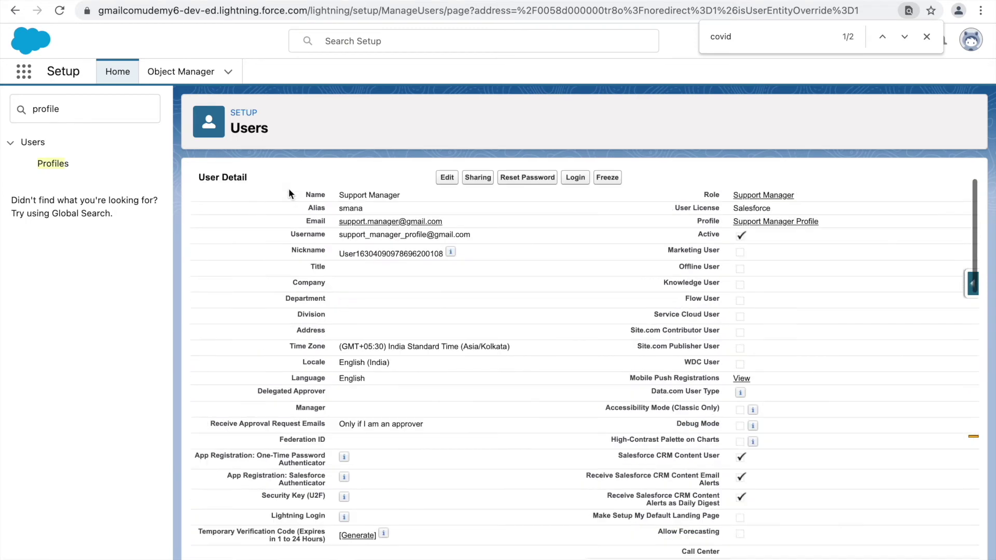
{"action": "mouse_move", "coordinate": [291, 204]}
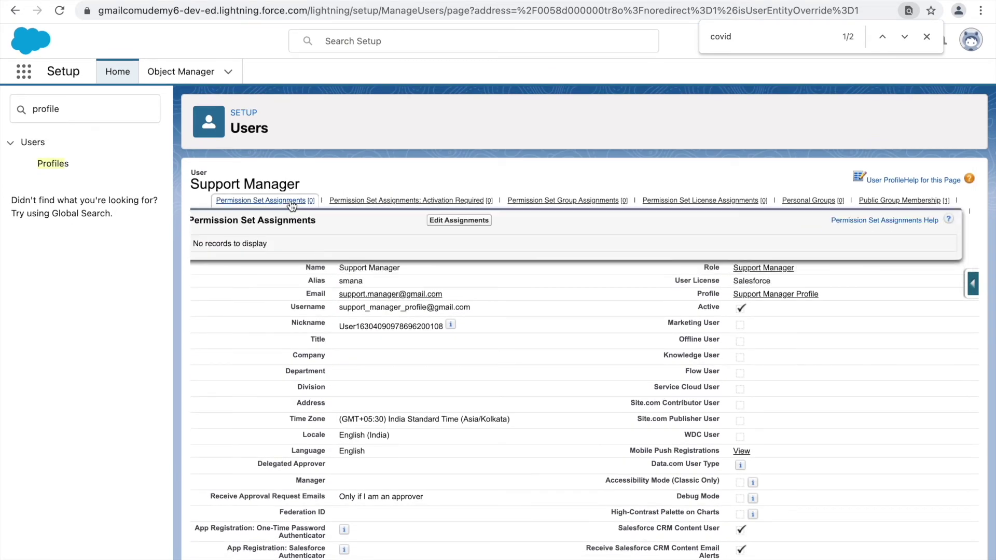
{"action": "scroll", "coordinate": [216, 389], "scroll_direction": "down", "scroll_amount": 10}
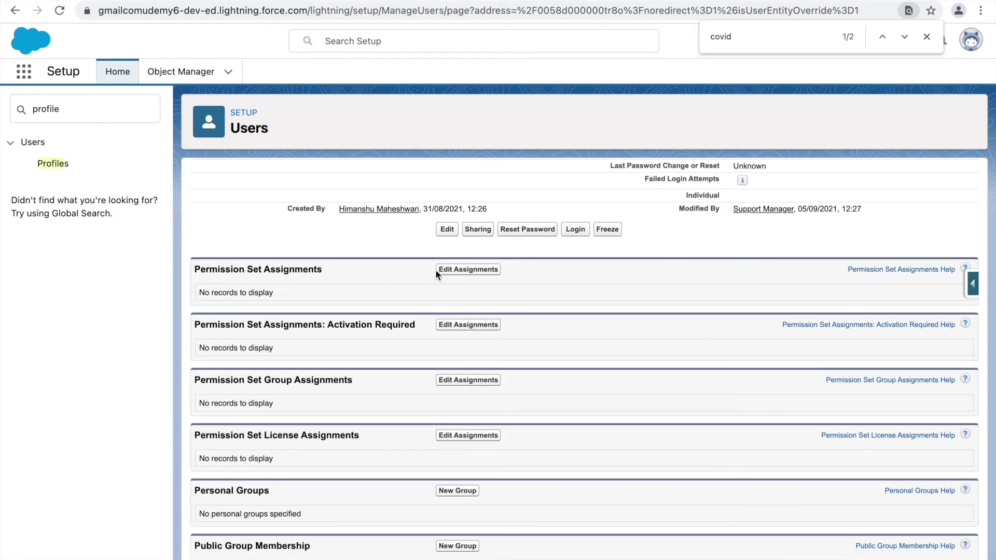
{"action": "left_click", "coordinate": [451, 272]}
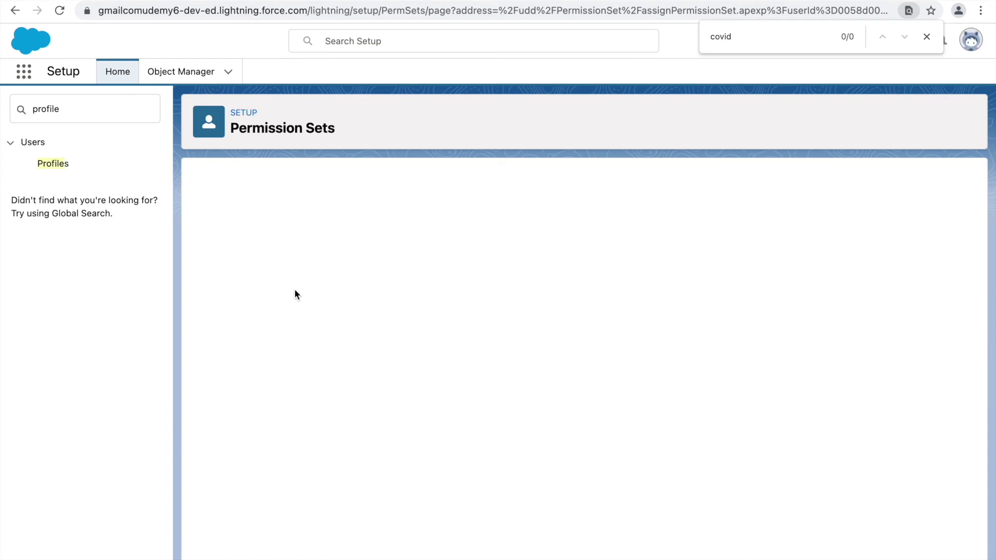
Move Day Category Permission into the user's enabled permission sets and save.
{"action": "scroll", "coordinate": [241, 349], "scroll_direction": "down", "scroll_amount": 1}
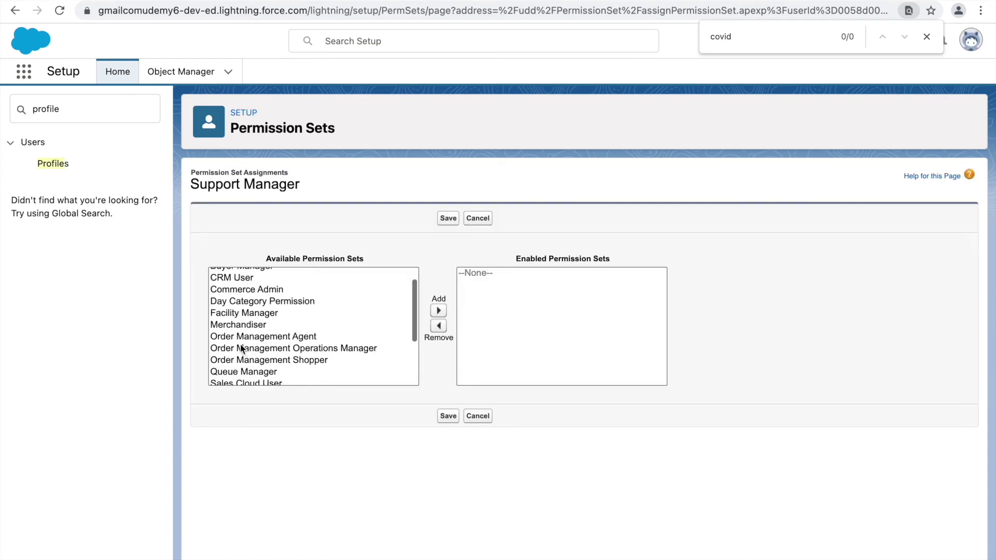
{"action": "scroll", "coordinate": [241, 349], "scroll_direction": "down", "scroll_amount": 3}
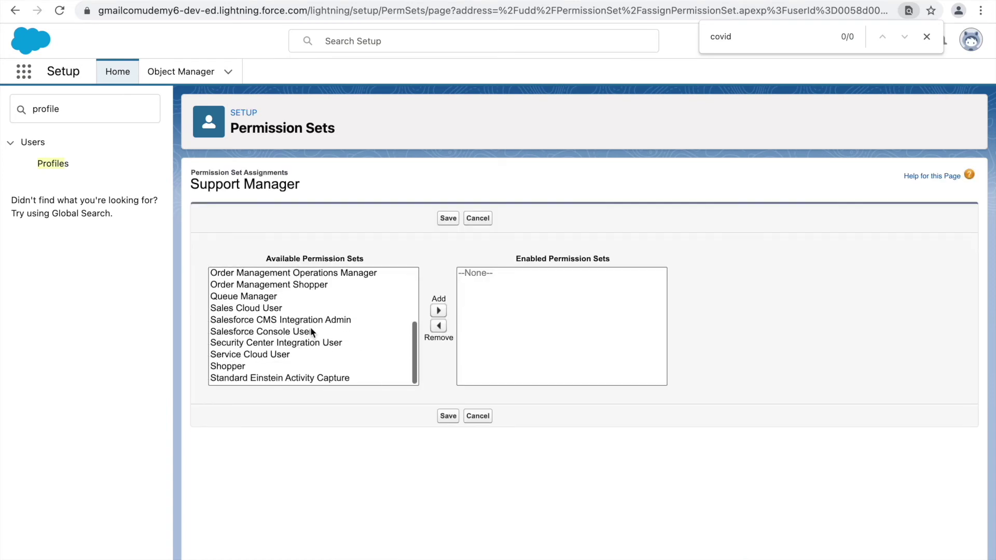
{"action": "scroll", "coordinate": [301, 310], "scroll_direction": "up", "scroll_amount": 3}
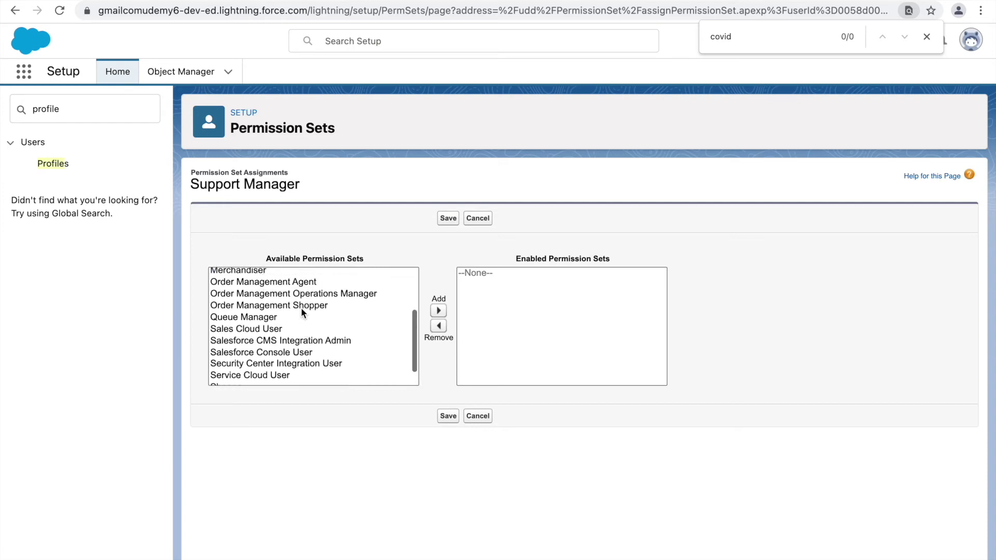
{"action": "left_click", "coordinate": [311, 321]}
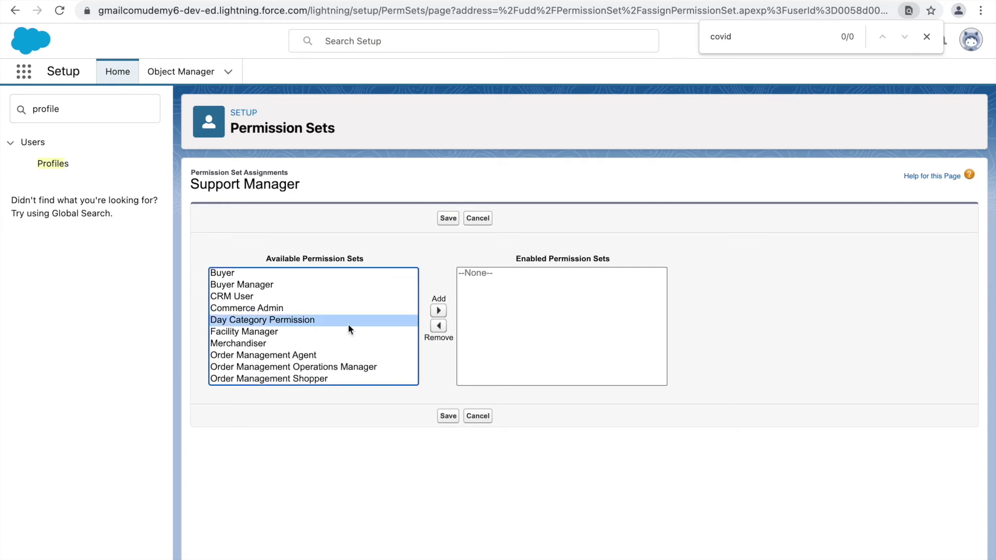
{"action": "left_click", "coordinate": [438, 311]}
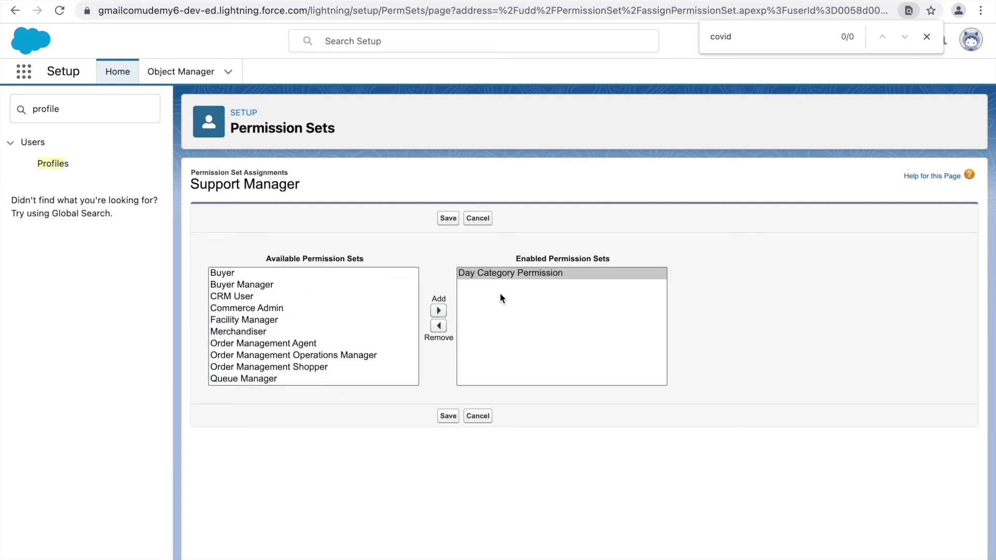
{"action": "left_click", "coordinate": [448, 219]}
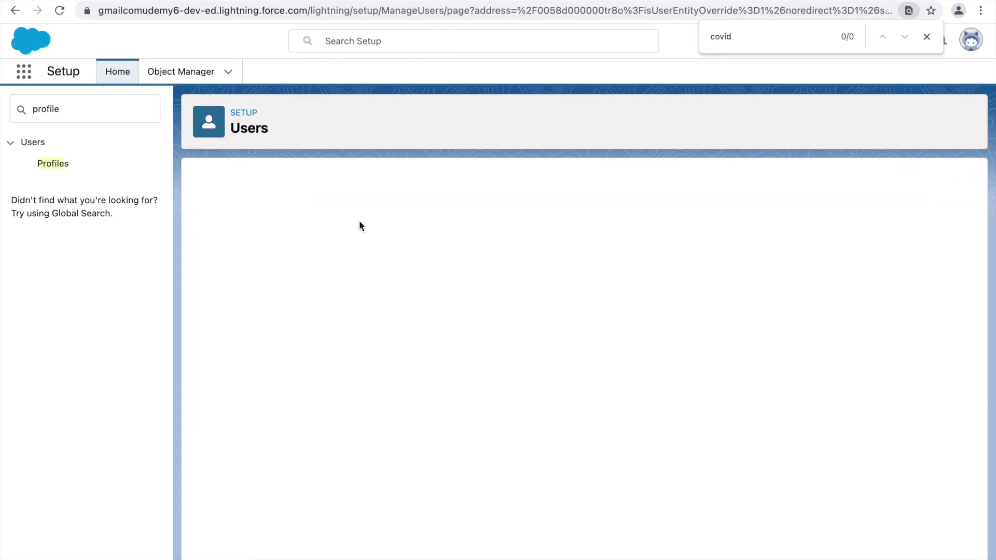
{"action": "scroll", "coordinate": [528, 278], "scroll_direction": "up", "scroll_amount": 15}
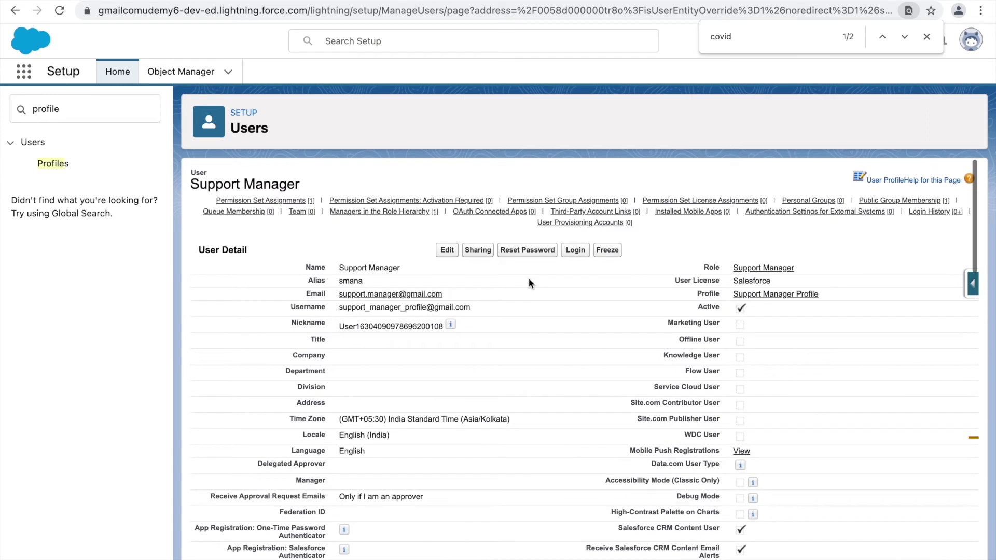
{"action": "mouse_move", "coordinate": [285, 204]}
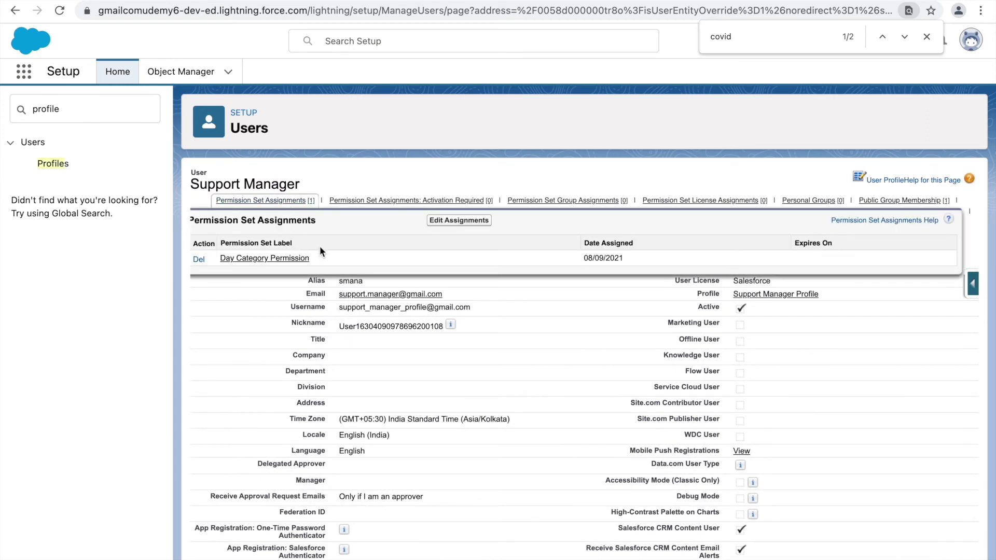
{"action": "left_click", "coordinate": [463, 346]}
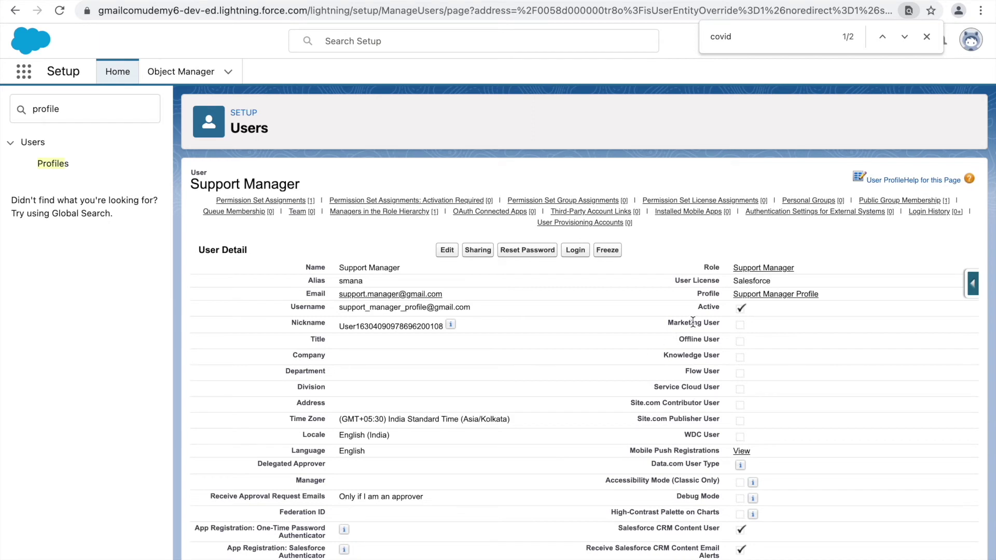
{"action": "double_click", "coordinate": [742, 283]}
{"action": "left_click", "coordinate": [637, 290]}
{"action": "mouse_move", "coordinate": [264, 204]}
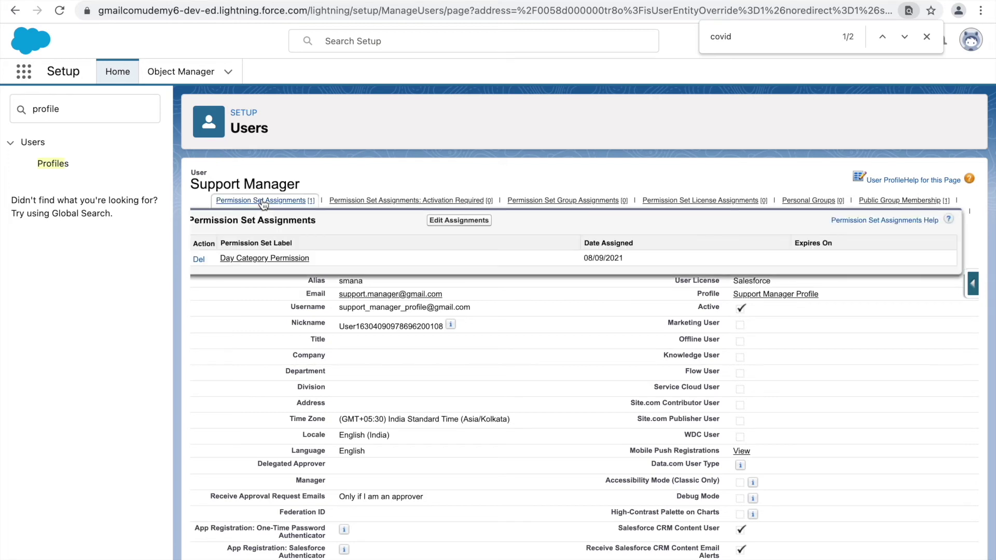
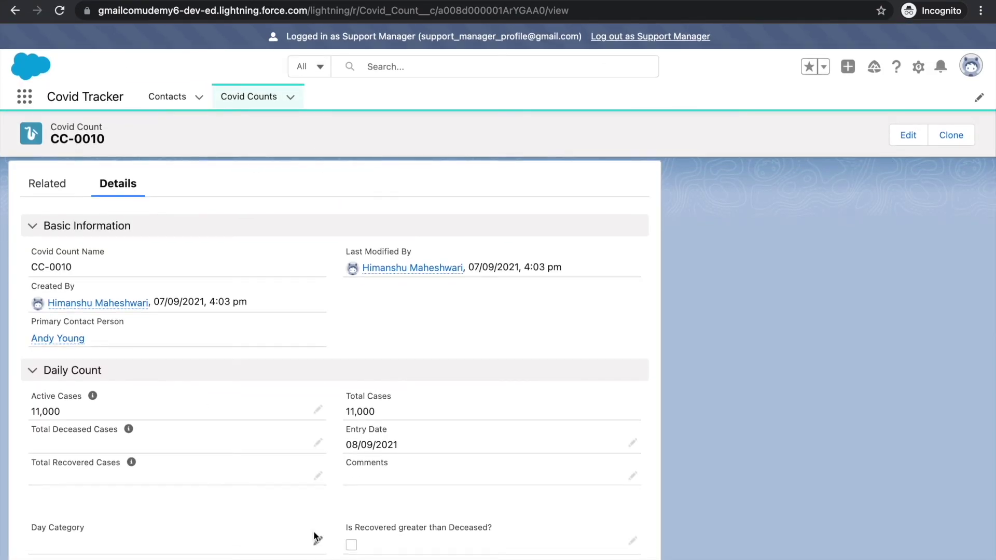
Log out of the Support Manager session and reopen the Support Manager user from Setup's recent items.
{"action": "left_click", "coordinate": [316, 537]}
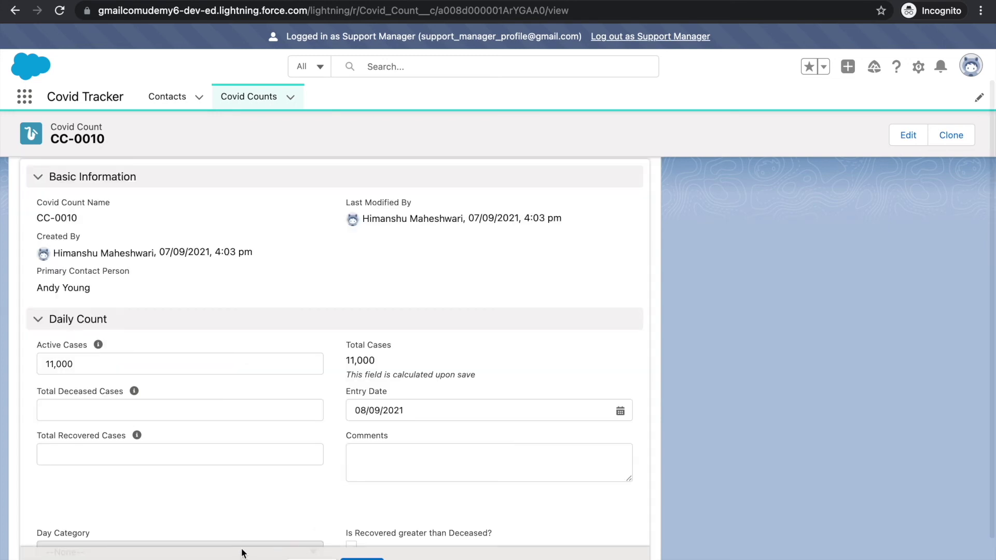
{"action": "scroll", "coordinate": [247, 549], "scroll_direction": "down", "scroll_amount": 2}
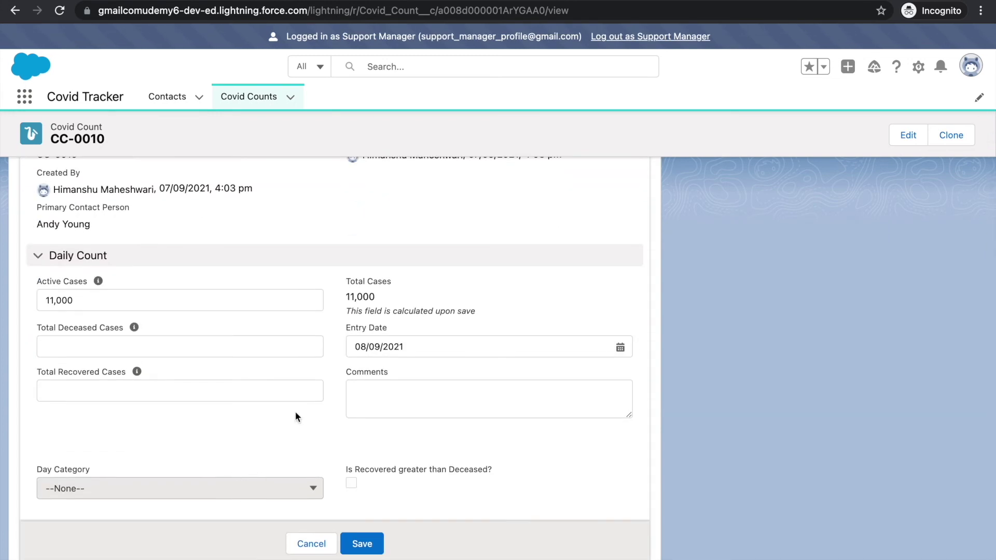
{"action": "left_click", "coordinate": [637, 42]}
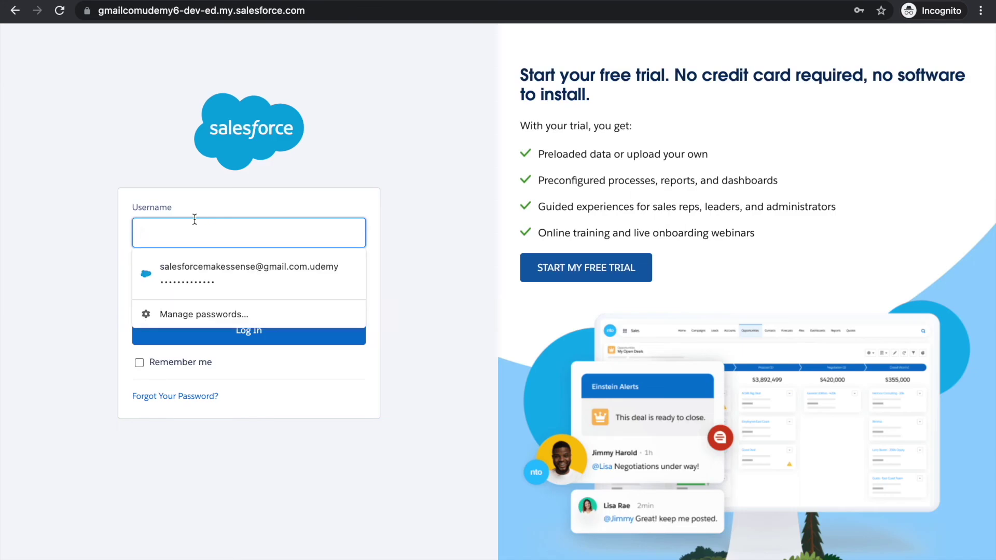
{"action": "left_click", "coordinate": [223, 267]}
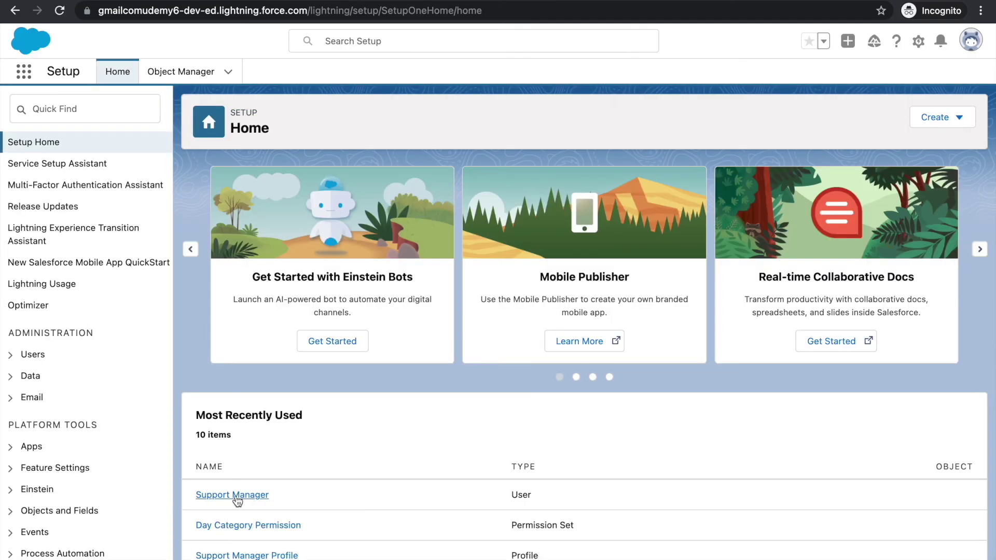
{"action": "left_click", "coordinate": [232, 494]}
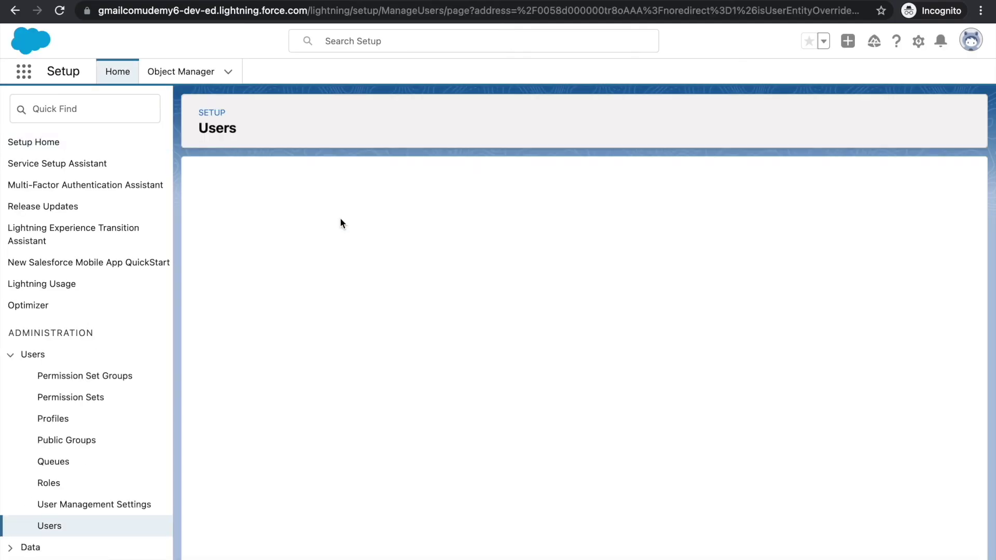
Switch back to the administrator's Lightning Users window and clear the Setup Quick Find search.
{"action": "left_click", "coordinate": [770, 186]}
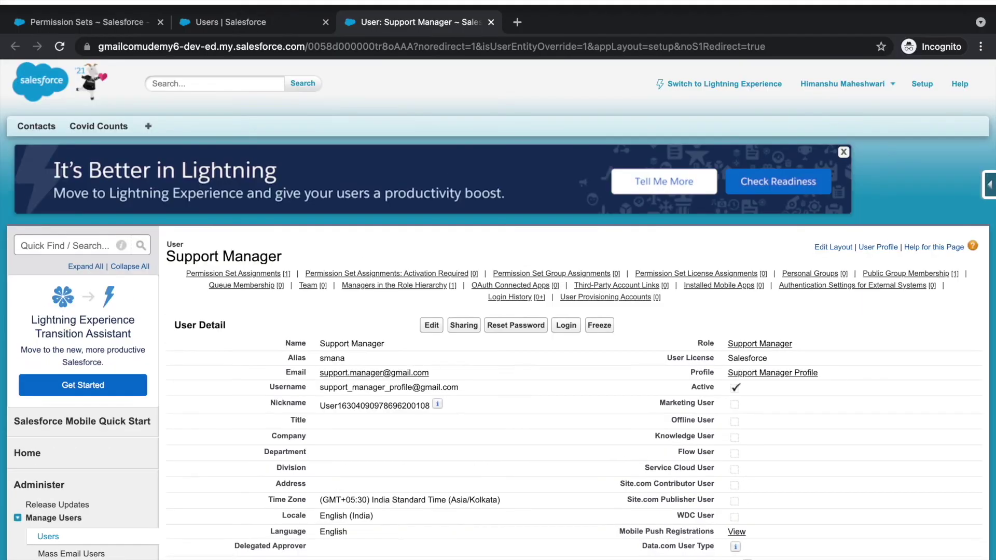
{"action": "key", "text": "ctrl+Up"}
{"action": "left_click", "coordinate": [477, 33]}
{"action": "left_click", "coordinate": [93, 113]}
{"action": "key", "text": "BackSpace"}
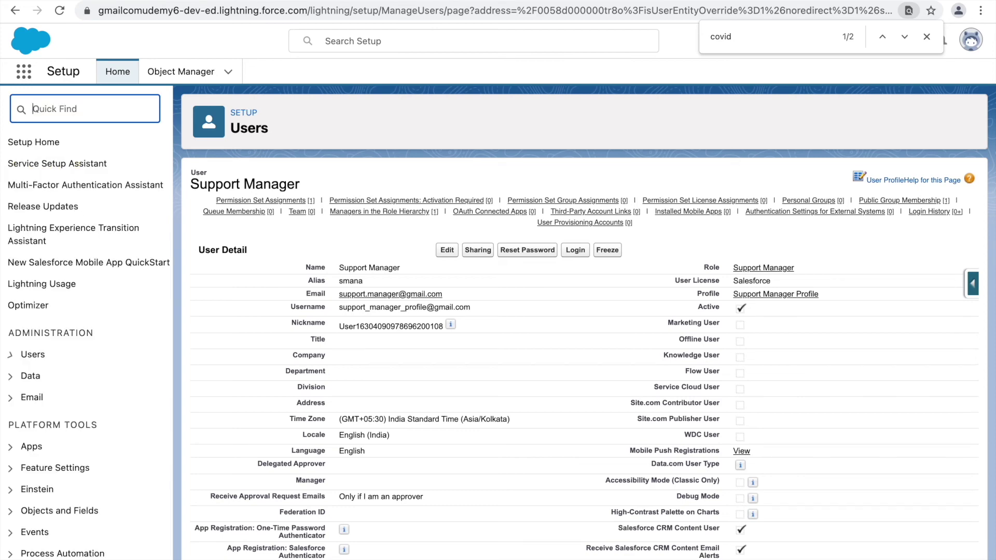
{"action": "type", "text": "pa"}
{"action": "key", "text": "BackSpace"}
{"action": "key", "text": "BackSpace"}
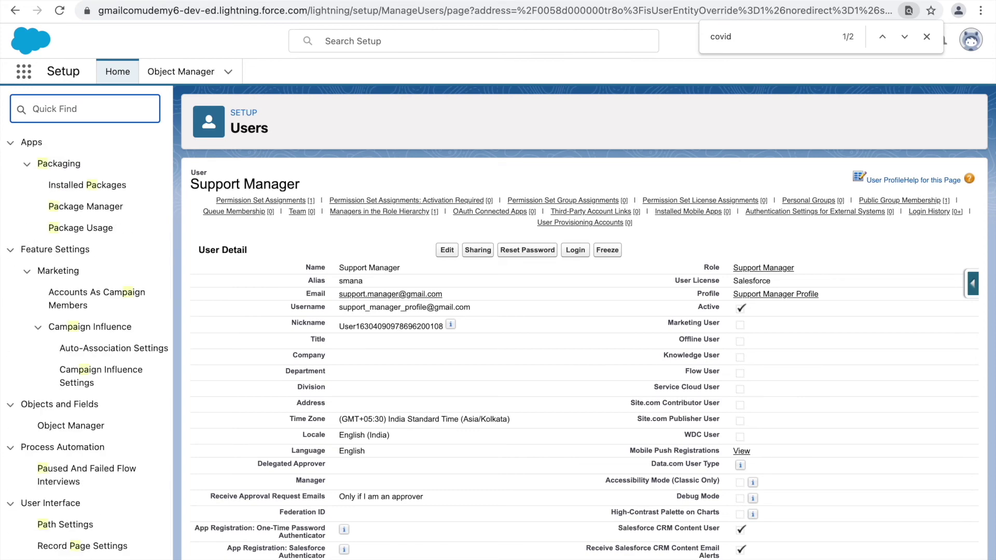
Search Object Manager for 'cov' and open the Covid Count object's details.
{"action": "left_click", "coordinate": [201, 67]}
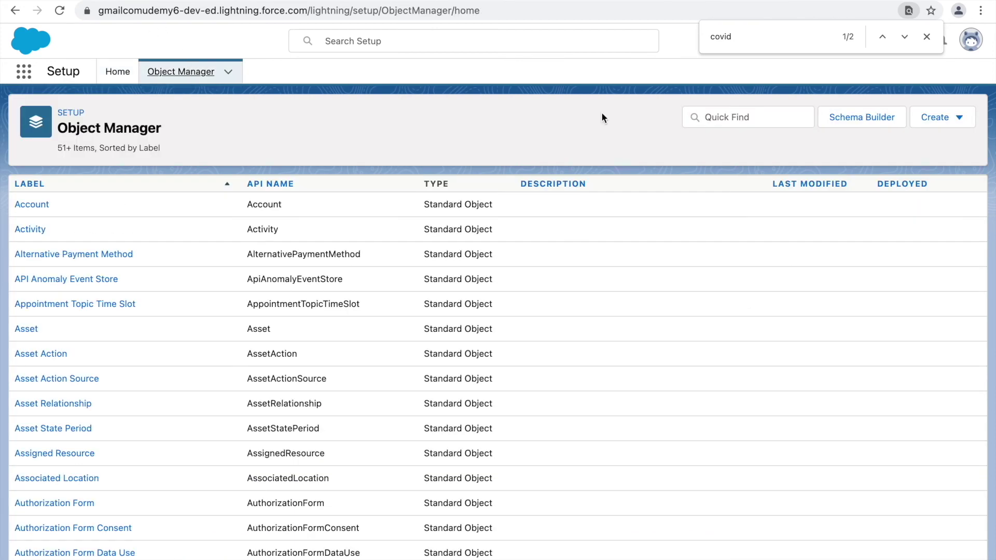
{"action": "left_click", "coordinate": [757, 115]}
{"action": "type", "text": "covid"}
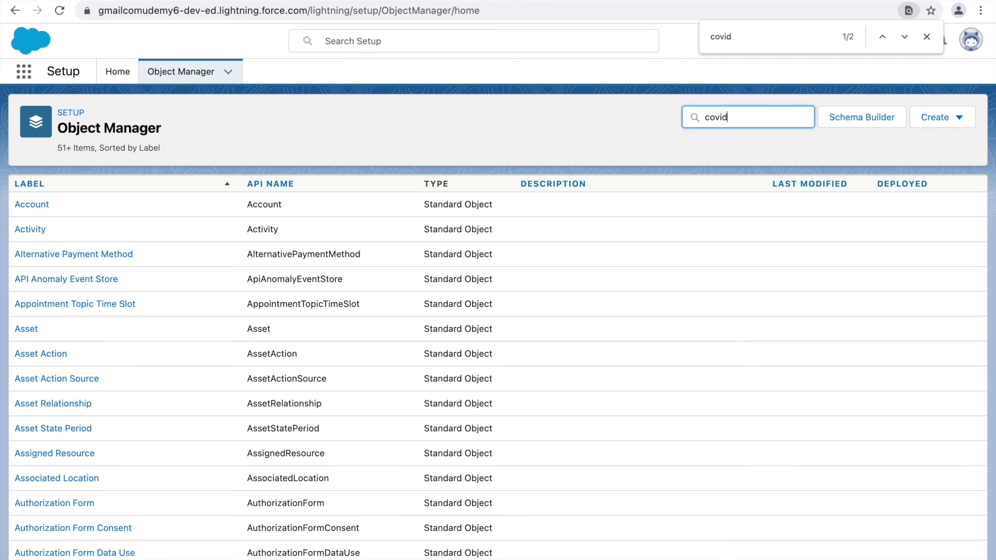
{"action": "left_click", "coordinate": [31, 207]}
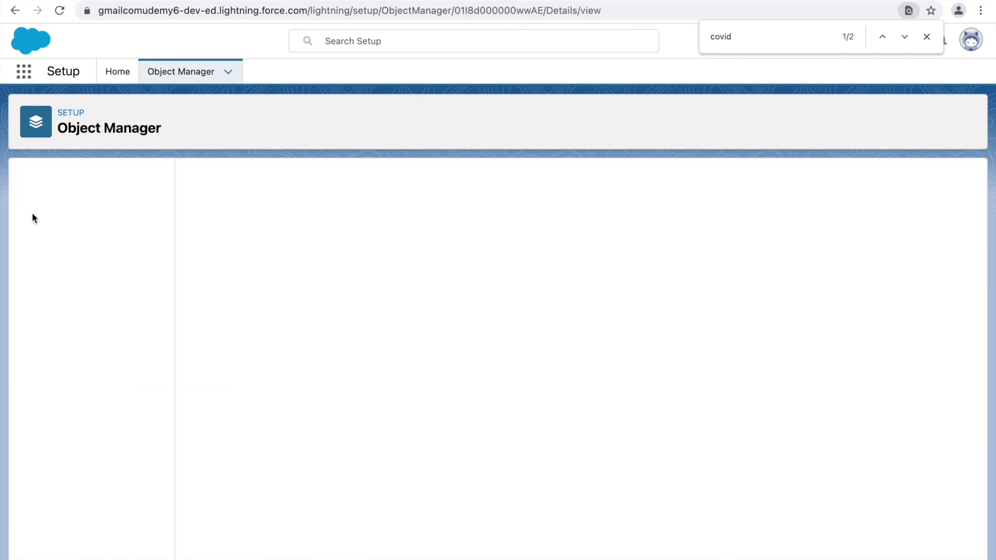
{"action": "left_click", "coordinate": [924, 38]}
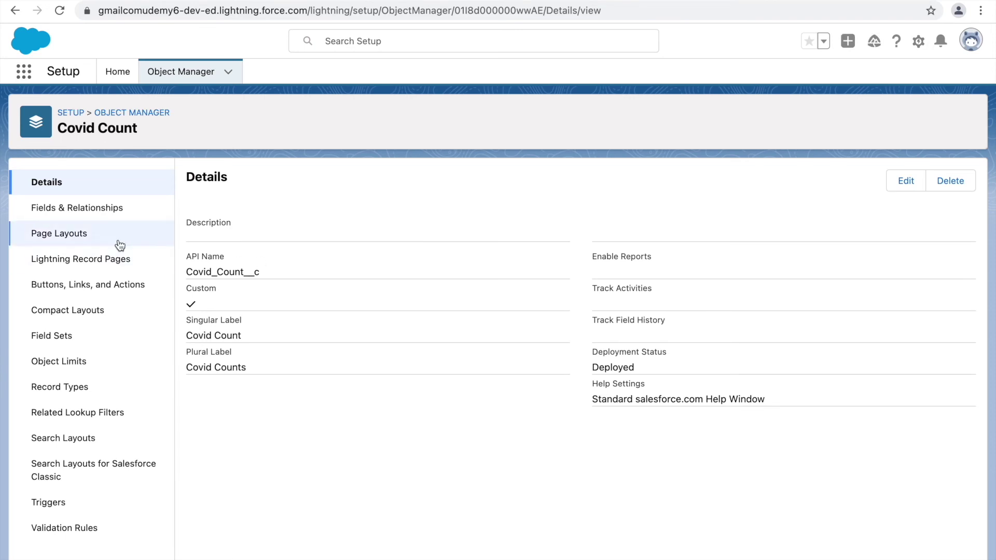
Review Covid Count's Page Layout Assignment and open the Delta Variant Two Layout.
{"action": "left_click", "coordinate": [68, 234]}
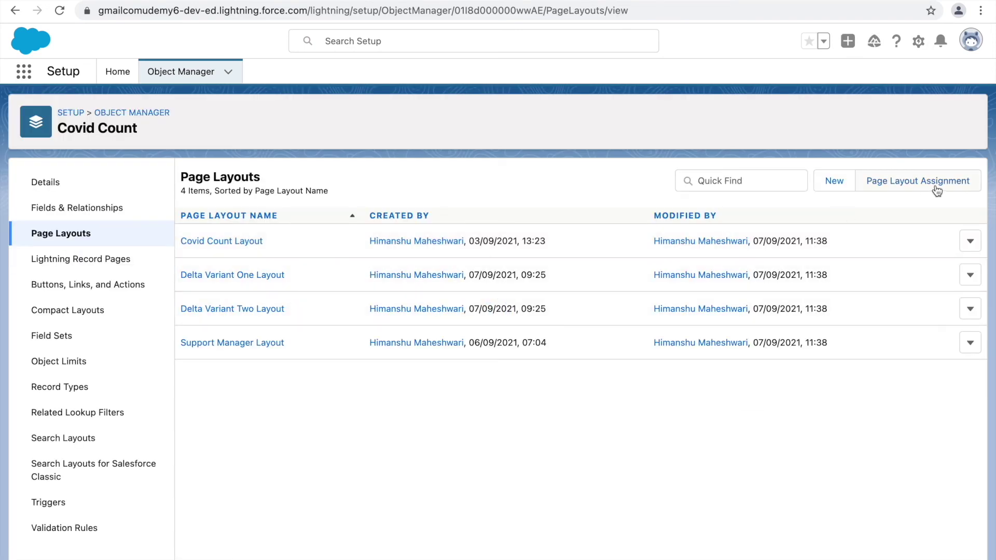
{"action": "left_click", "coordinate": [937, 185]}
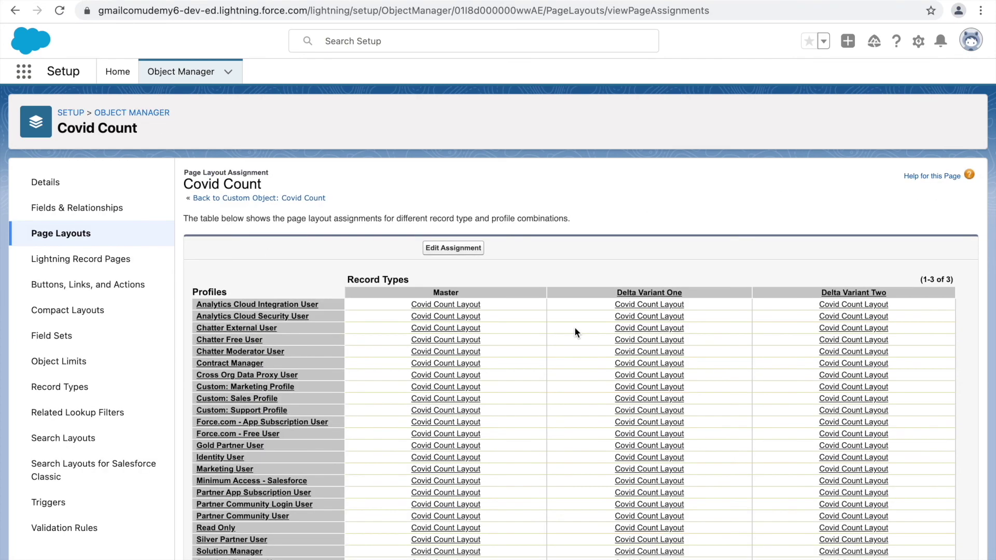
{"action": "scroll", "coordinate": [735, 359], "scroll_direction": "down", "scroll_amount": 4}
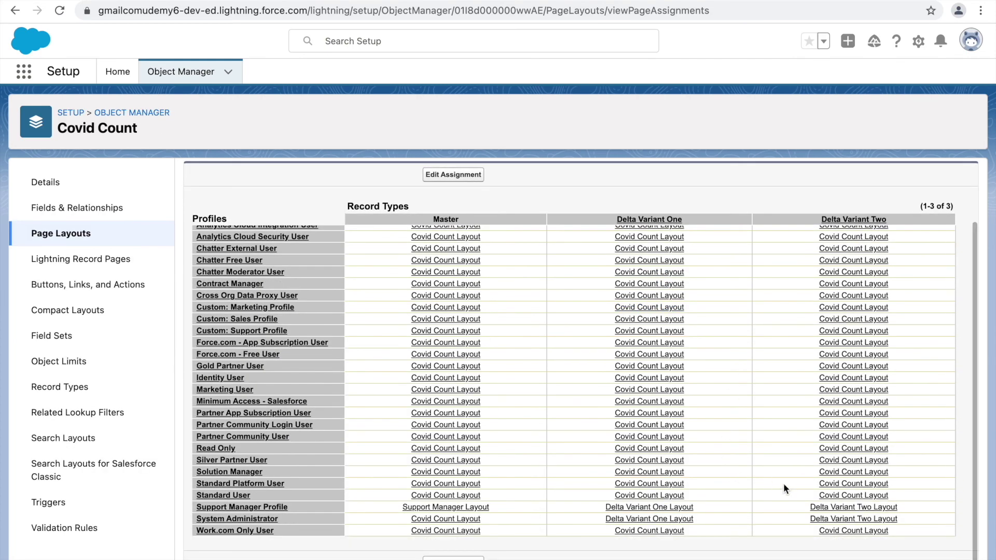
{"action": "left_click", "coordinate": [818, 508]}
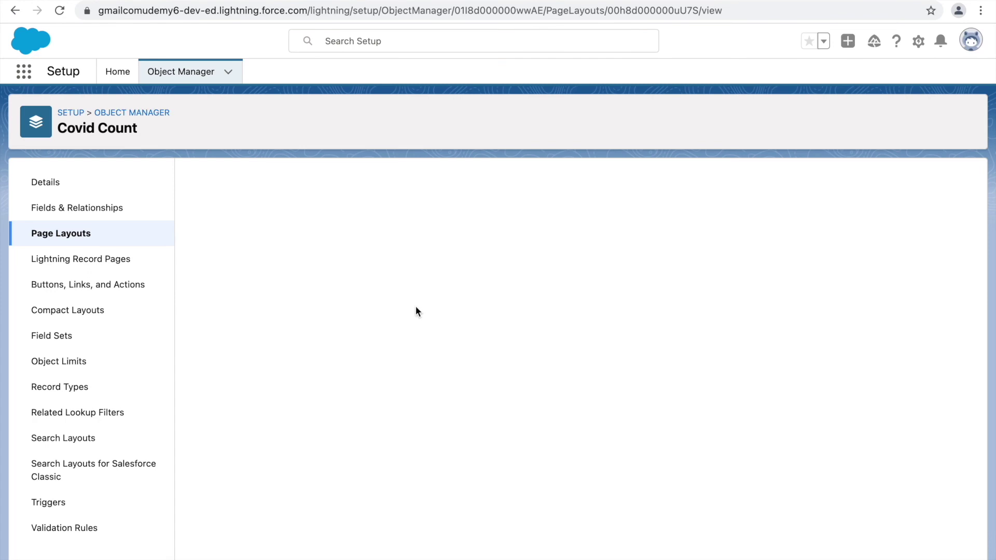
Confirm Day Category in Daily Count is neither read-only nor required, leaving it unchanged.
{"action": "scroll", "coordinate": [407, 373], "scroll_direction": "down", "scroll_amount": 3}
{"action": "scroll", "coordinate": [408, 395], "scroll_direction": "down", "scroll_amount": 3}
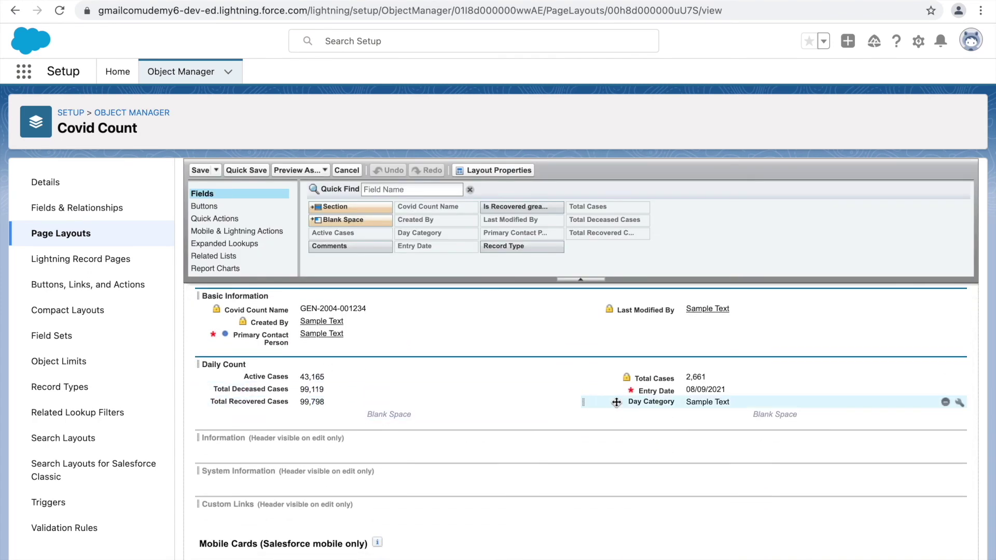
{"action": "left_click", "coordinate": [960, 403]}
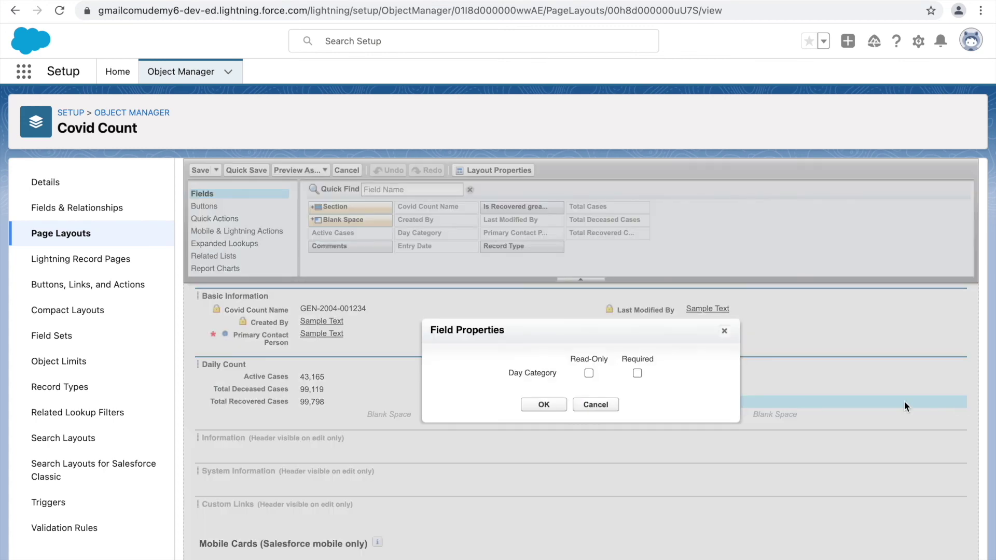
{"action": "left_click", "coordinate": [593, 402]}
{"action": "key", "text": "ctrl+Up"}
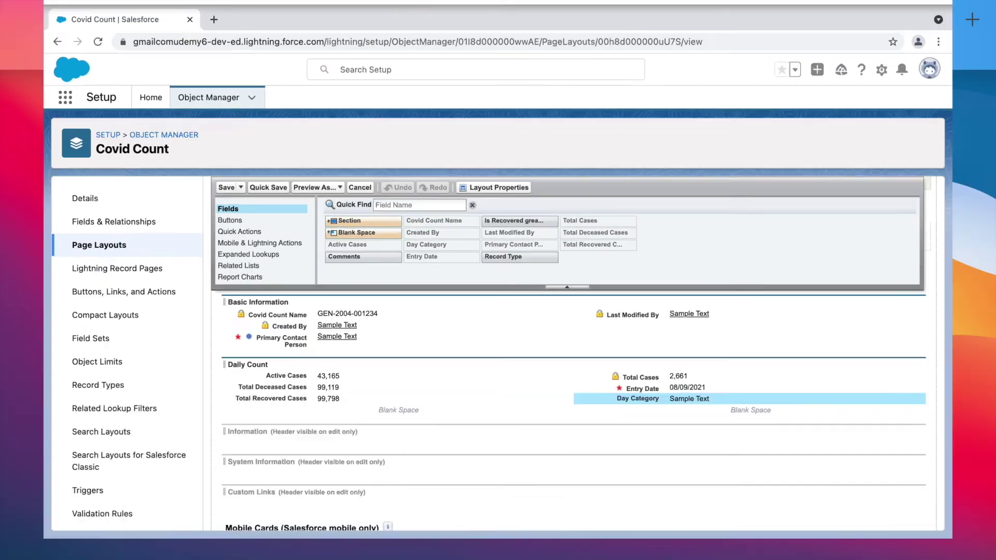
{"action": "left_click", "coordinate": [549, 15]}
{"action": "key", "text": "ctrl+Up"}
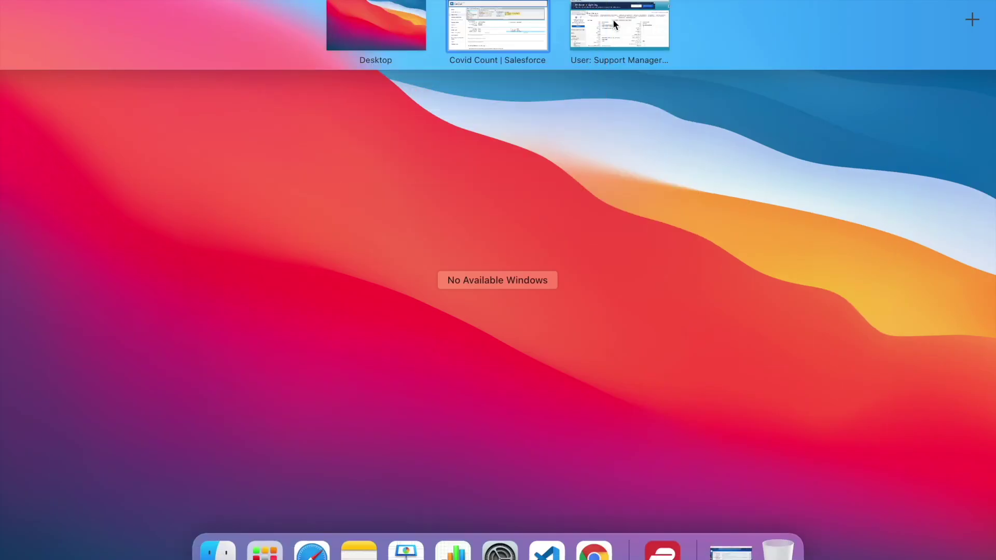
Log in as the Support Manager user and start a new Covid Count record.
{"action": "left_click", "coordinate": [612, 19]}
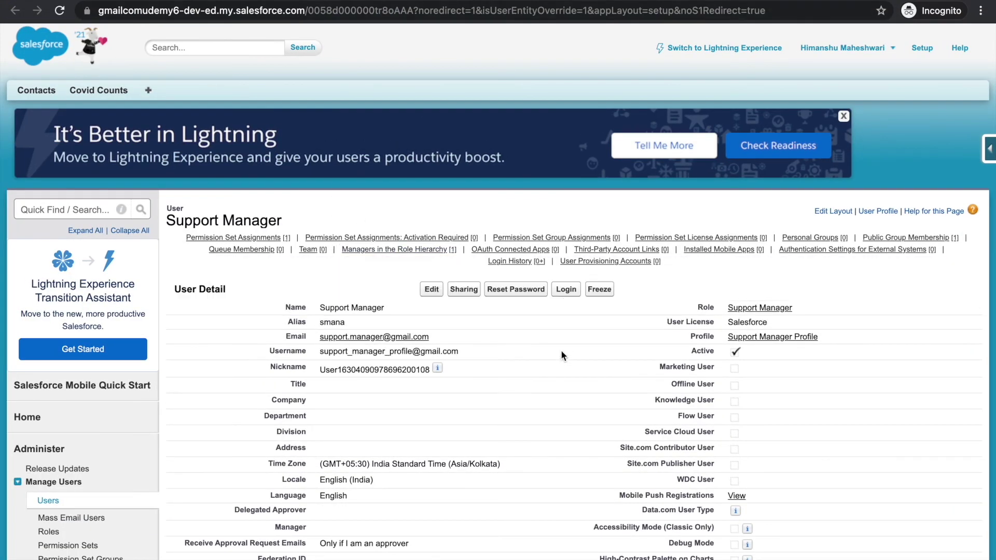
{"action": "left_click", "coordinate": [566, 290]}
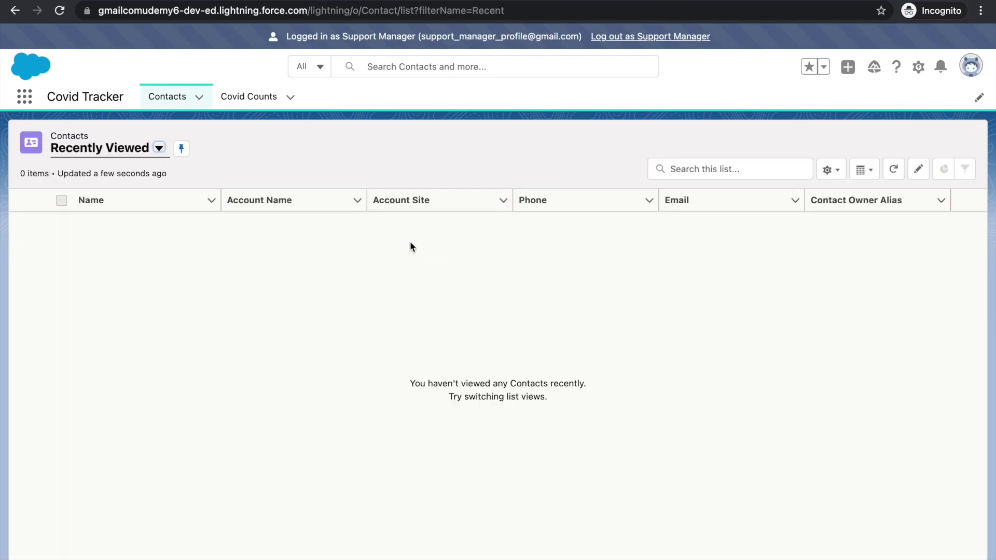
{"action": "left_click", "coordinate": [243, 97]}
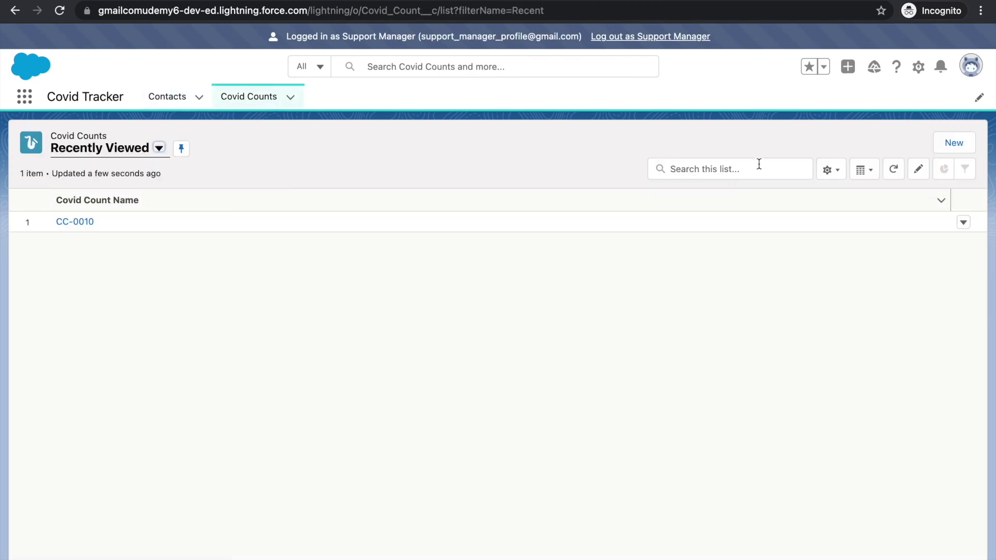
{"action": "left_click", "coordinate": [952, 143]}
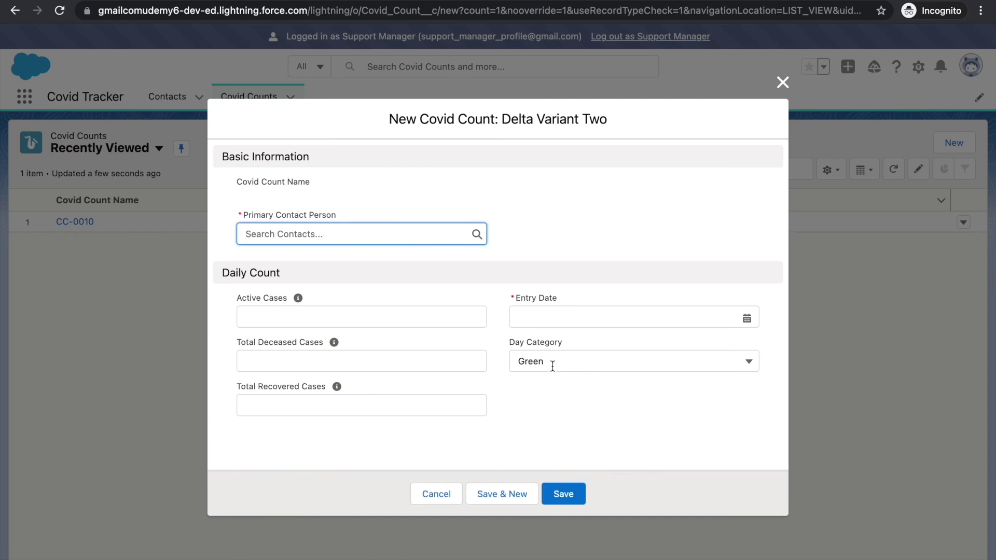
Verify Day Category offers only Orange and Green, defaulting to Green, then discard the form.
{"action": "left_click", "coordinate": [553, 363]}
{"action": "left_click", "coordinate": [442, 432]}
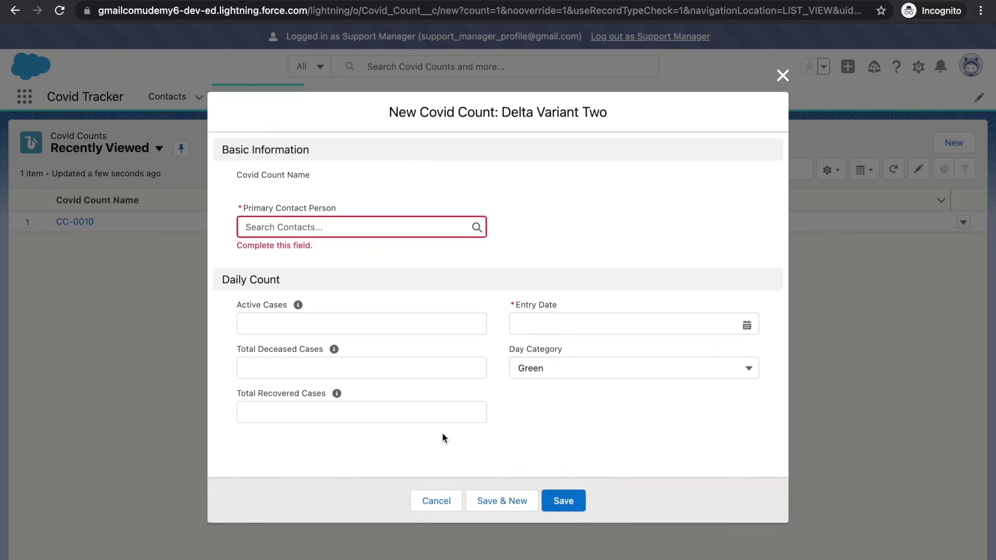
{"action": "left_click", "coordinate": [573, 365]}
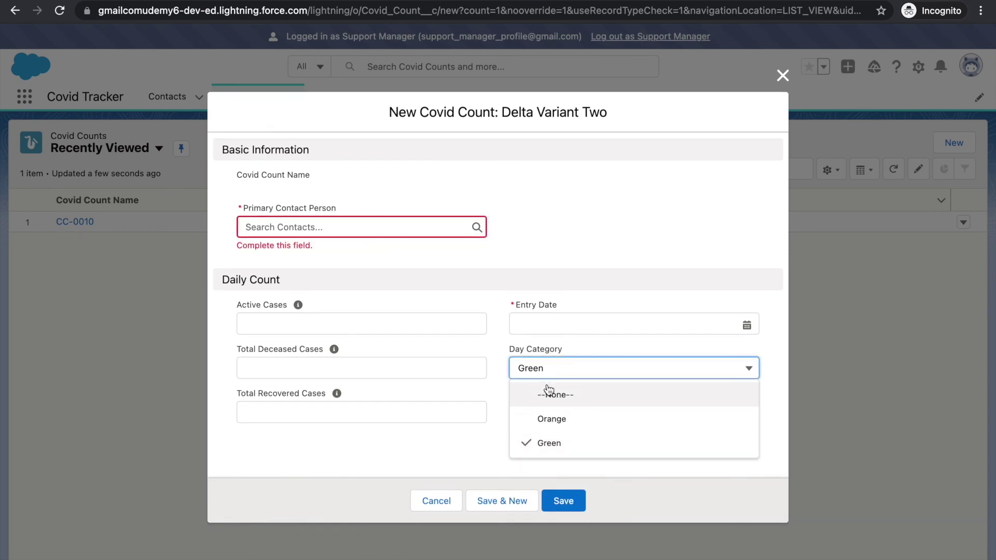
{"action": "left_click", "coordinate": [332, 227]}
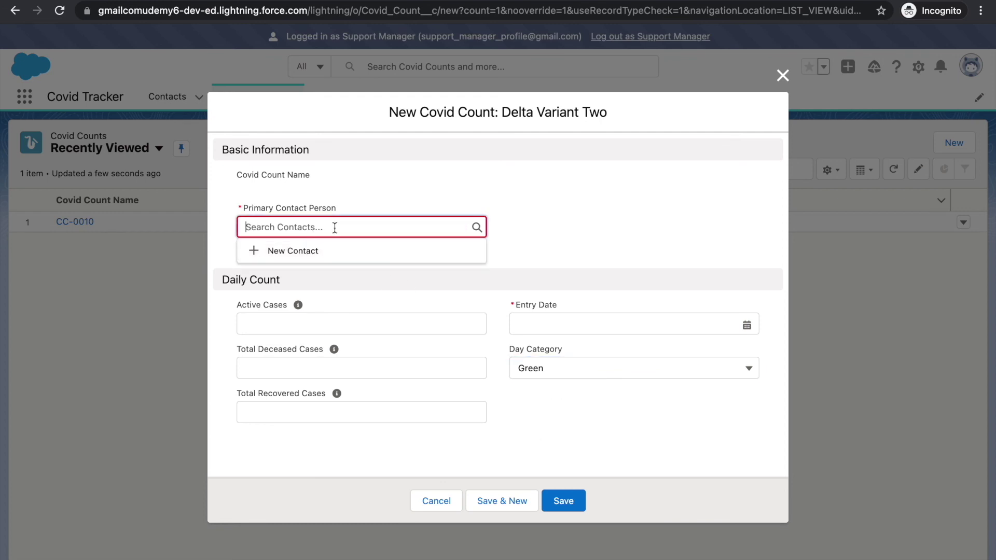
{"action": "left_click", "coordinate": [597, 234]}
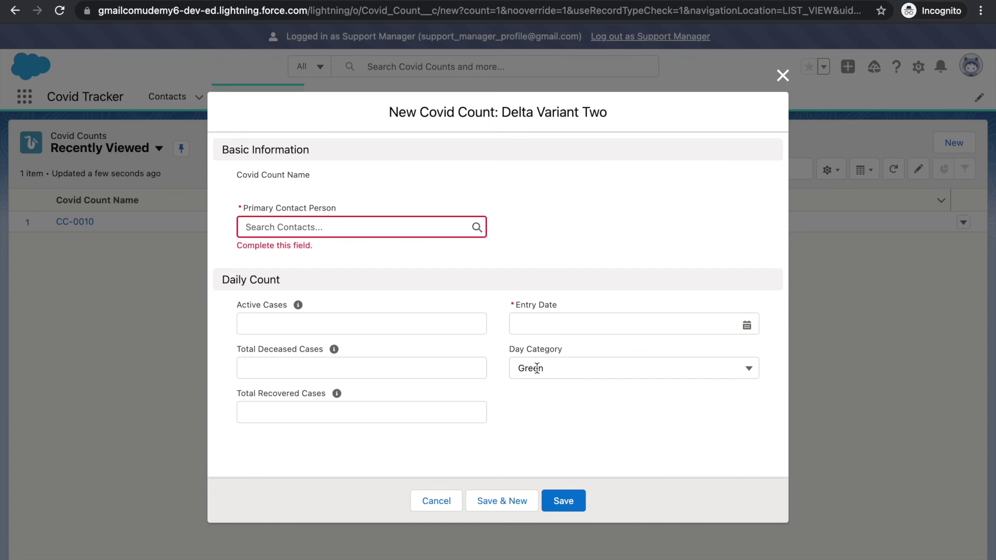
{"action": "left_click", "coordinate": [439, 492]}
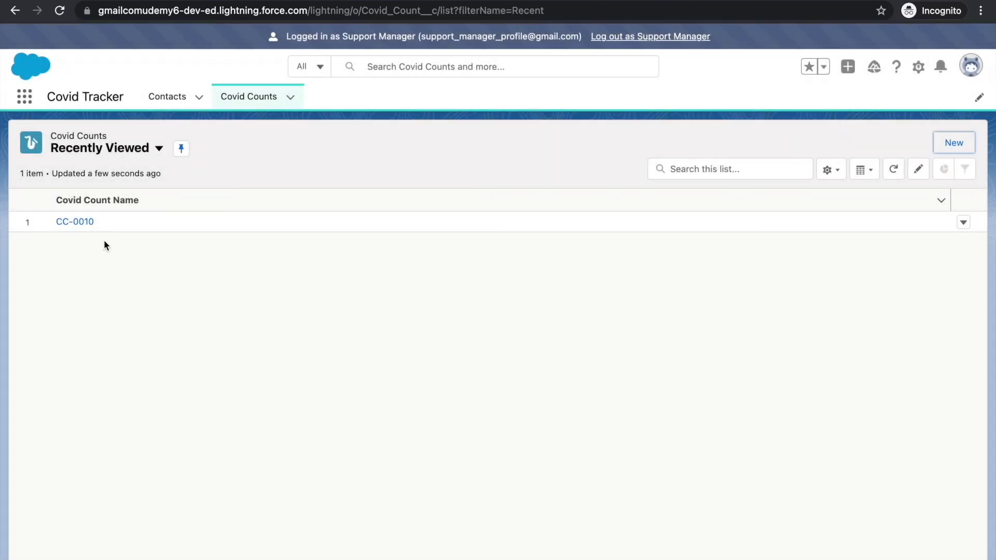
Open record CC-0010, note its blank Day Category, and return to the layout editor window.
{"action": "left_click", "coordinate": [79, 222]}
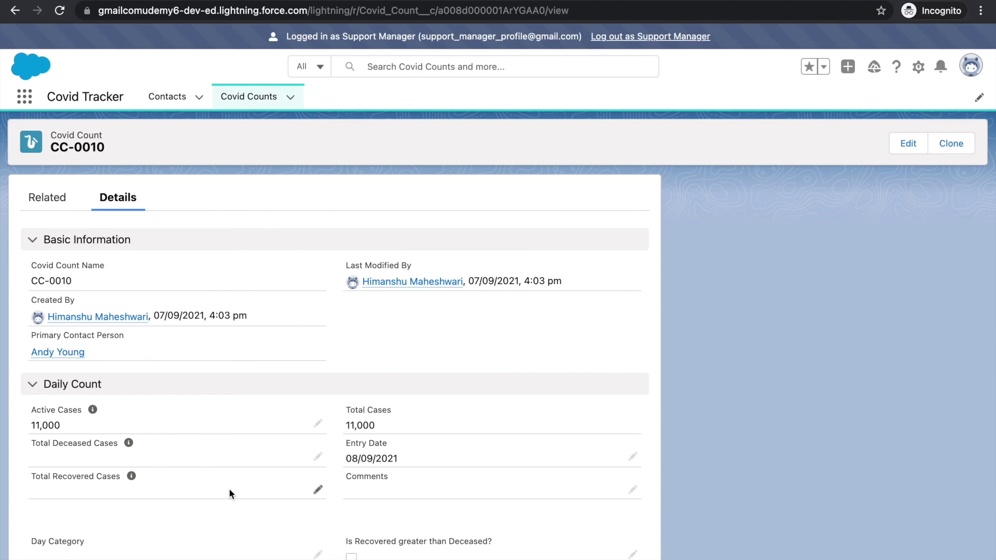
{"action": "scroll", "coordinate": [248, 419], "scroll_direction": "down", "scroll_amount": 1}
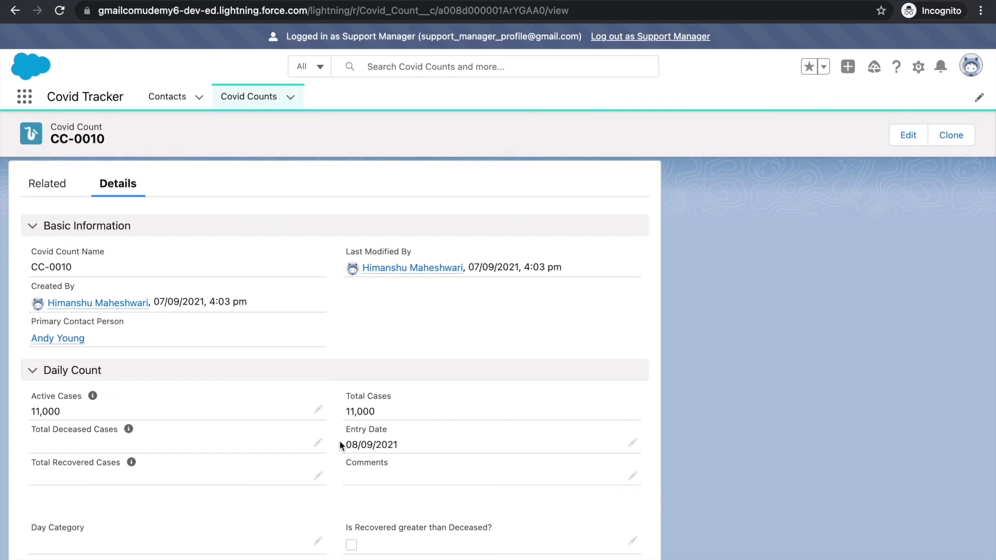
{"action": "key", "text": "ctrl+Up"}
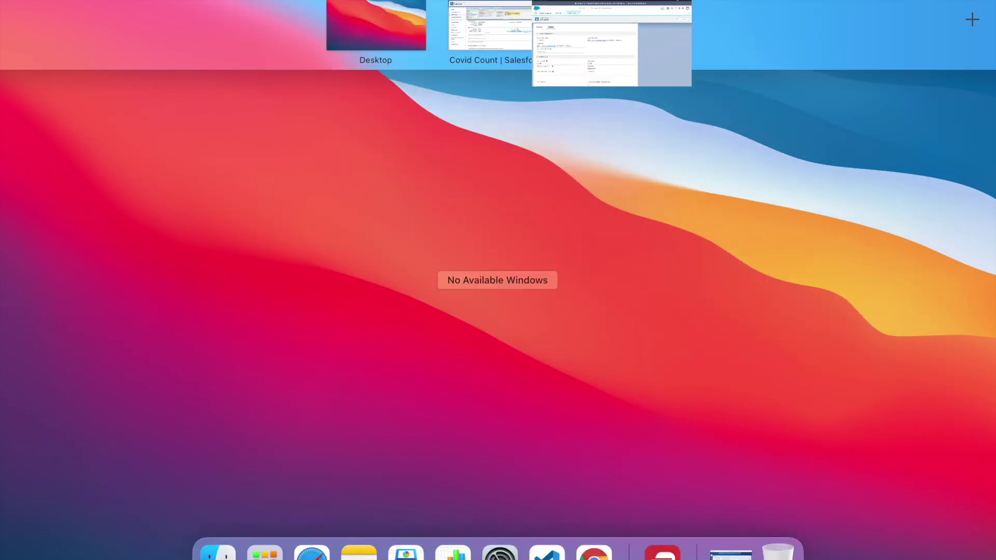
{"action": "left_click", "coordinate": [470, 24]}
Switch the editor to Delta Variant One Layout and inspect Day Category's properties in Information.
{"action": "scroll", "coordinate": [299, 211], "scroll_direction": "up", "scroll_amount": 5}
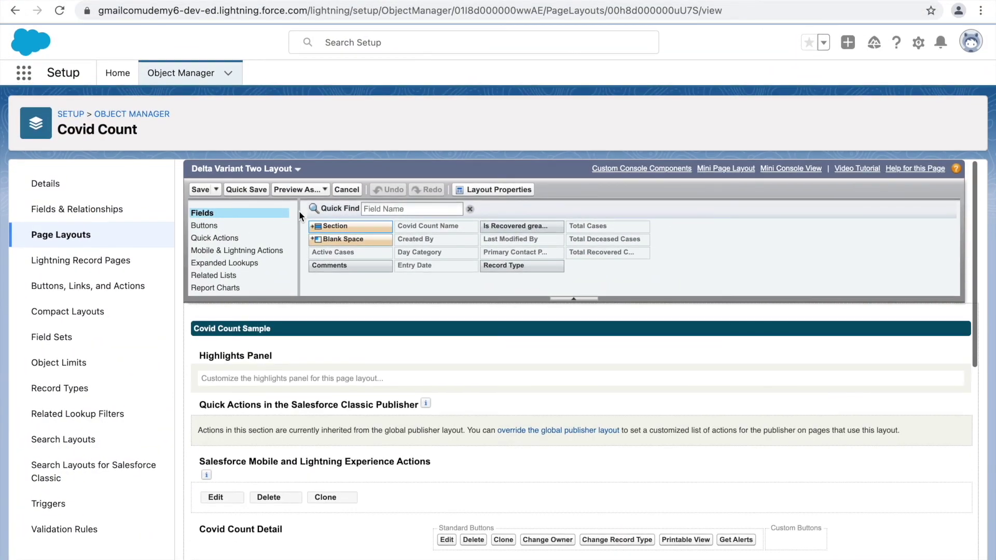
{"action": "left_click", "coordinate": [252, 168]}
{"action": "left_click", "coordinate": [230, 196]}
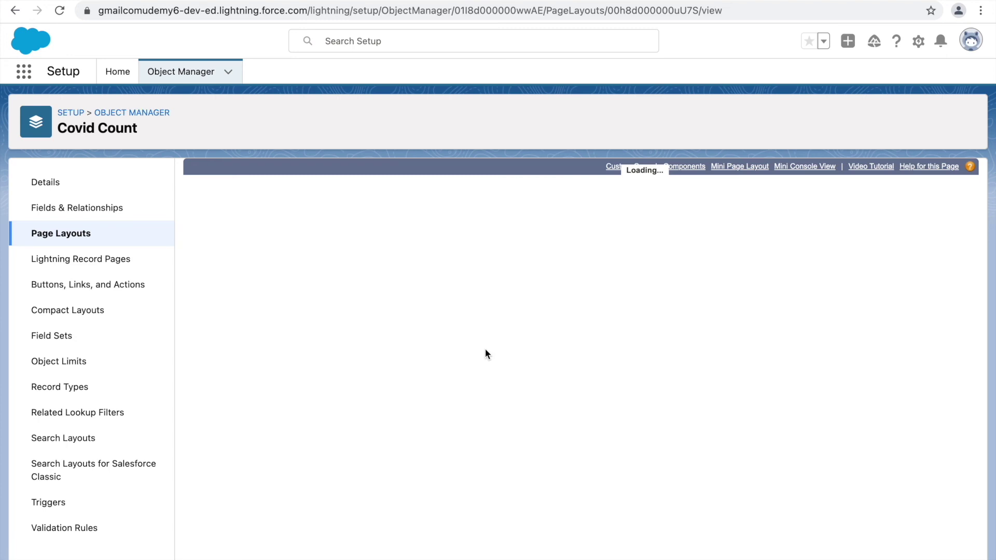
{"action": "scroll", "coordinate": [484, 349], "scroll_direction": "down", "scroll_amount": 10}
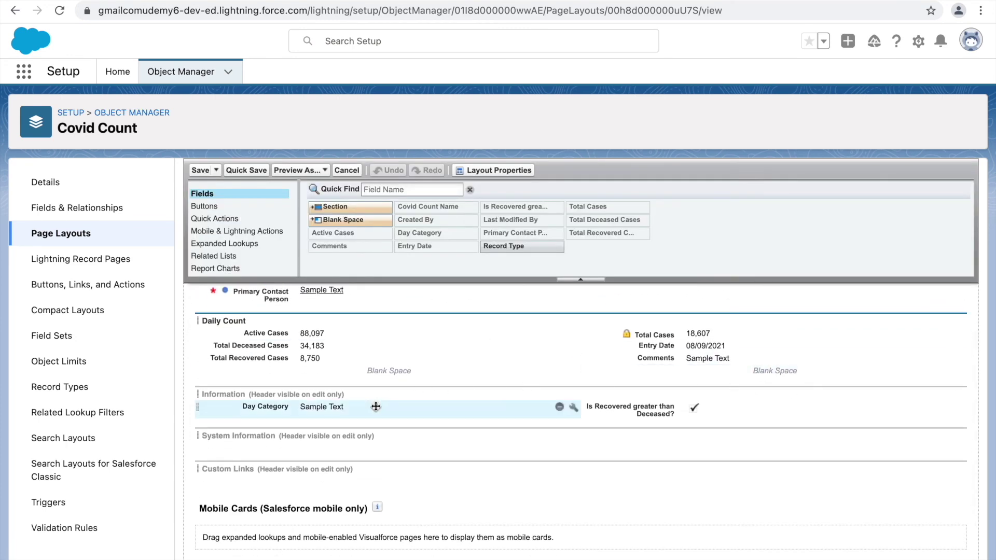
{"action": "left_click", "coordinate": [573, 408]}
{"action": "left_click", "coordinate": [617, 406]}
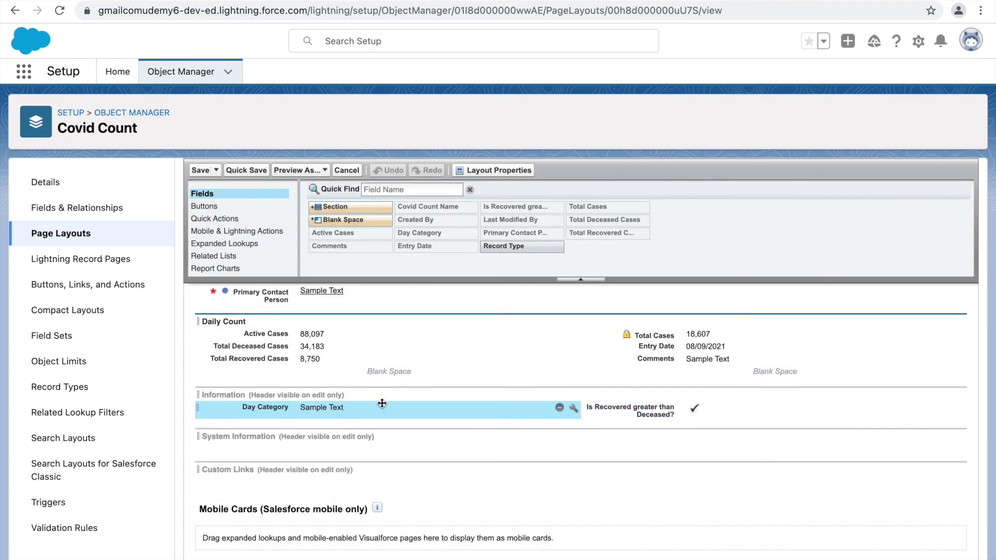
Return to the Support Manager's CC-0010 record window.
{"action": "scroll", "coordinate": [358, 404], "scroll_direction": "up", "scroll_amount": 1}
{"action": "scroll", "coordinate": [327, 403], "scroll_direction": "up", "scroll_amount": 1}
{"action": "key", "text": "ctrl+Up"}
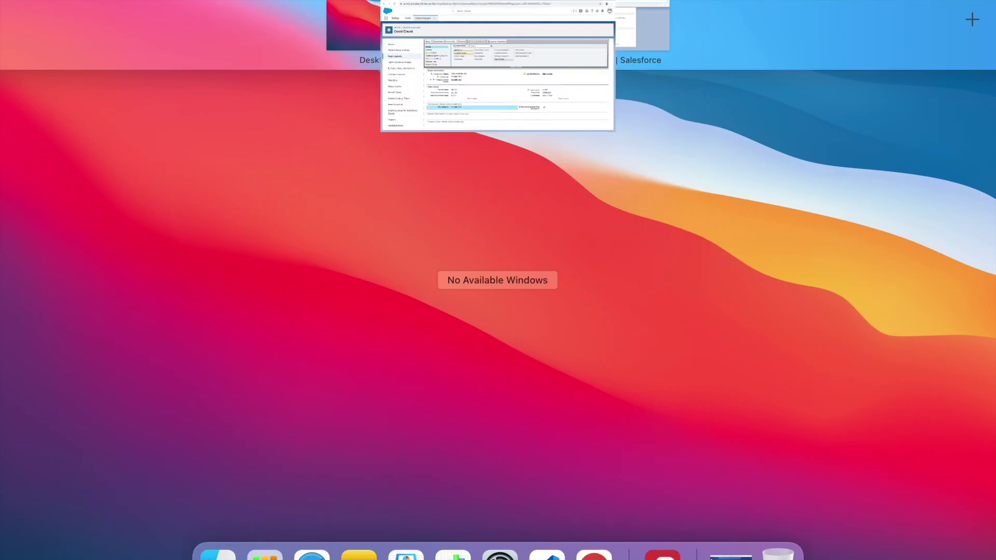
{"action": "left_click", "coordinate": [581, 29]}
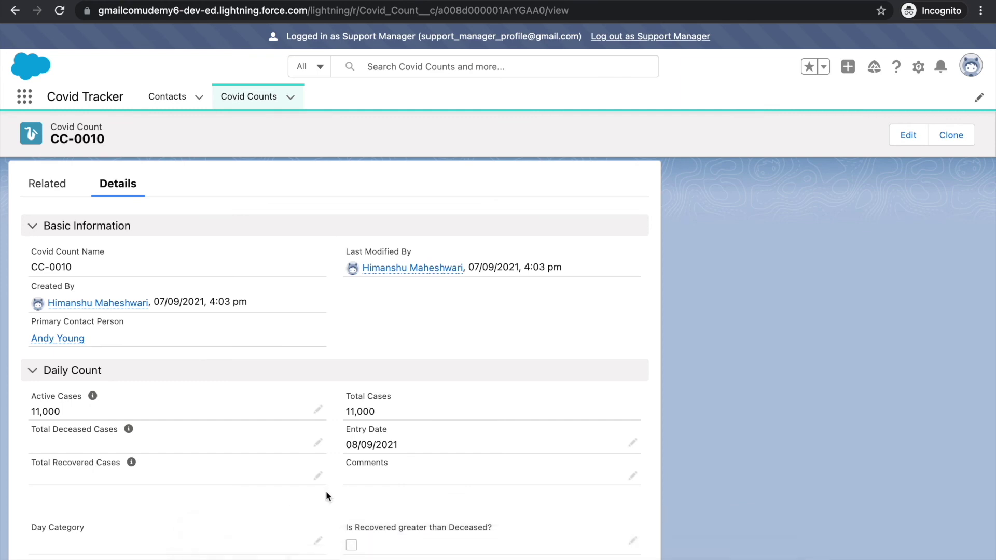
Edit CC-0010 and confirm Day Category offers Red, Orange and Green, leaving it --None--.
{"action": "left_click", "coordinate": [319, 542]}
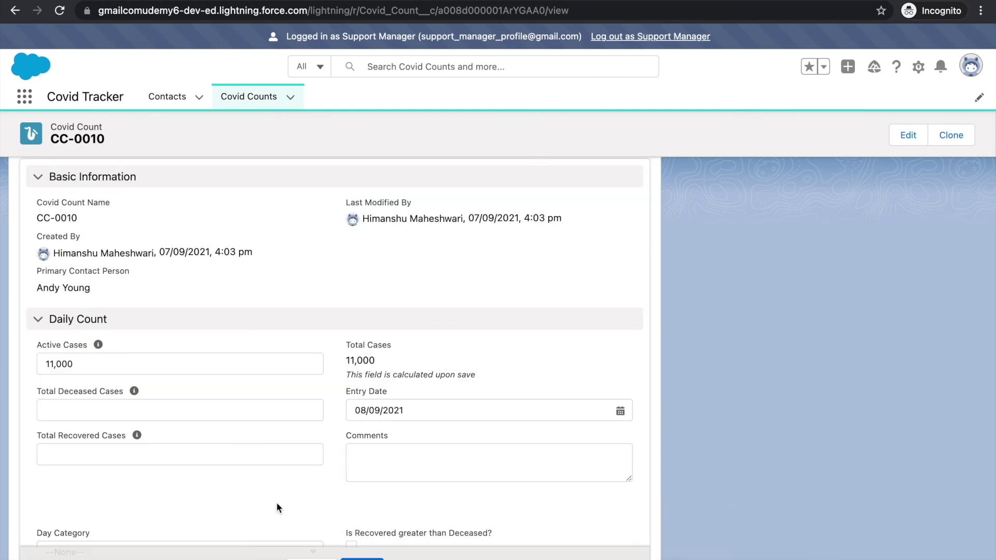
{"action": "scroll", "coordinate": [276, 507], "scroll_direction": "down", "scroll_amount": 2}
{"action": "left_click", "coordinate": [232, 496]}
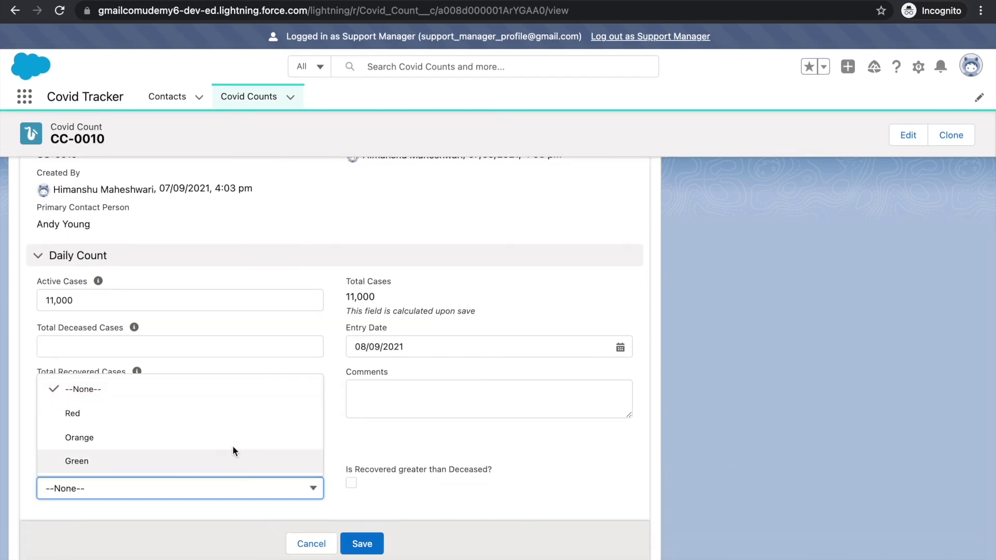
{"action": "left_click", "coordinate": [385, 459]}
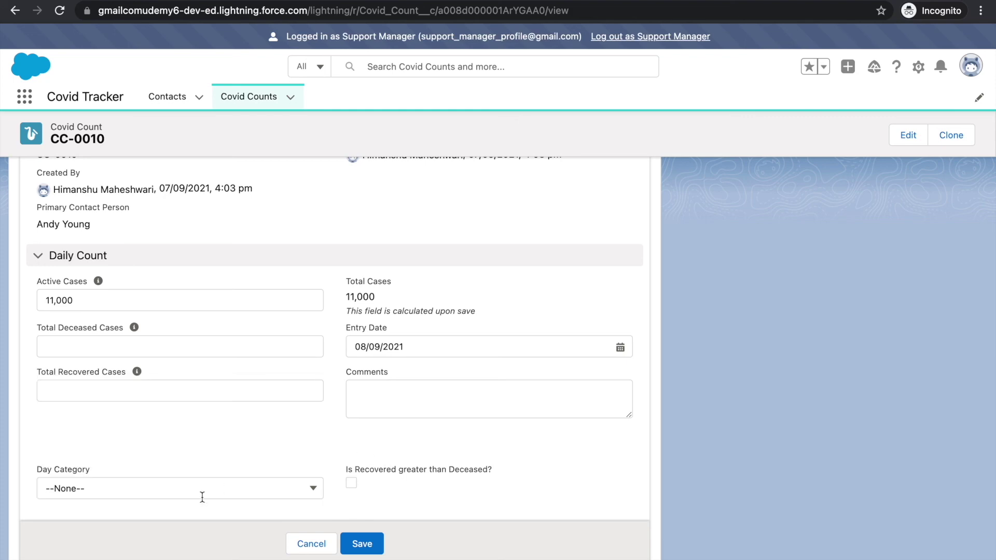